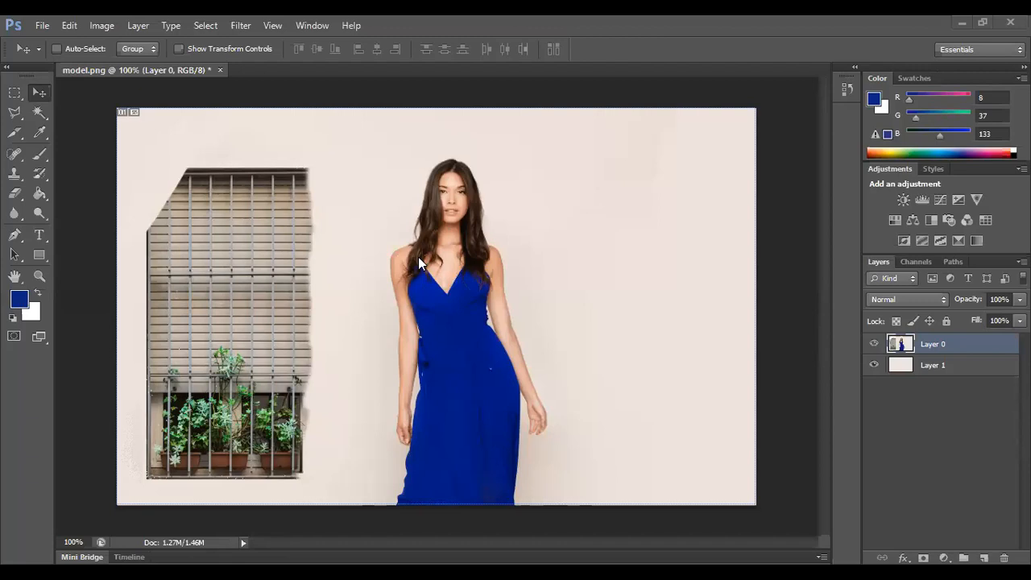
pyautogui.click(40, 97)
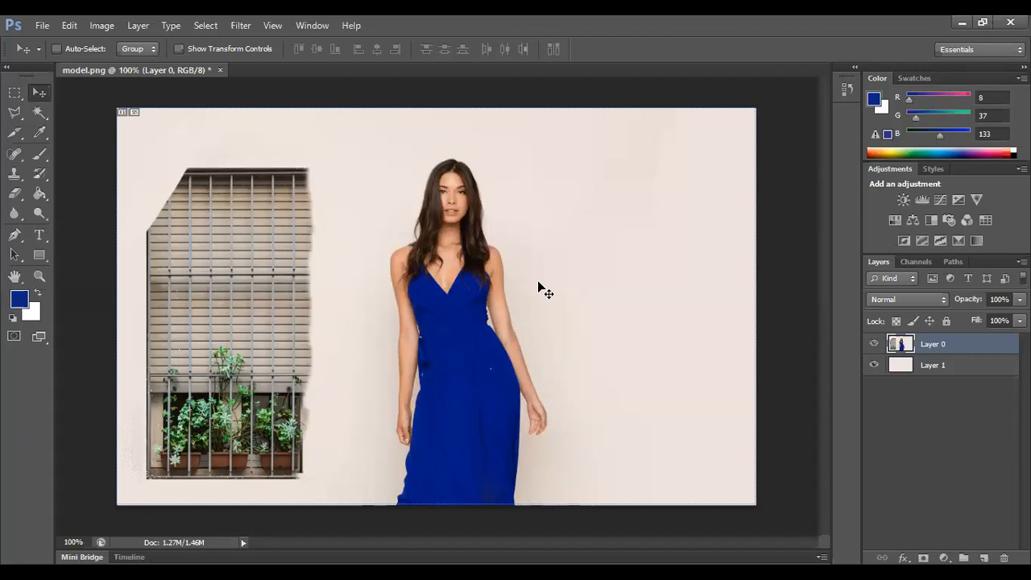
pyautogui.hotkey('ctrl', '+')
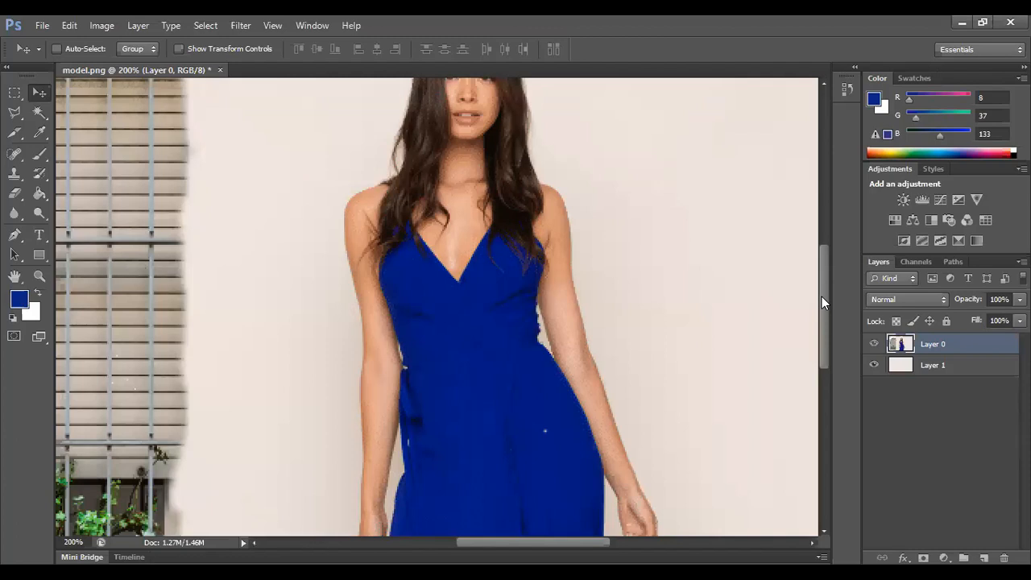
pyautogui.hotkey('ctrl', '-')
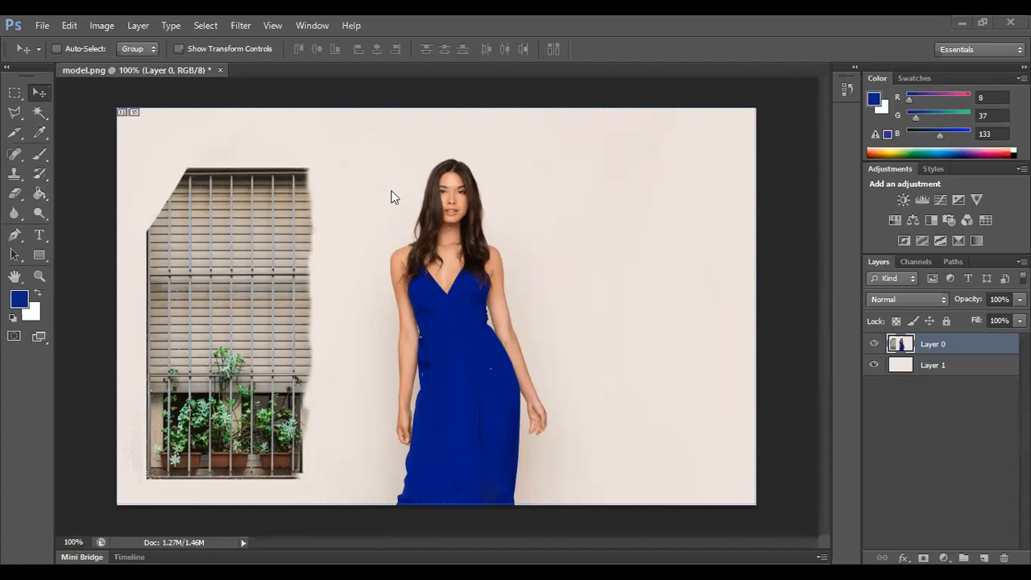
# - Lighten the model's arm beside the window with the Dodge tool, using the Midtones range at 50% exposure
pyautogui.moveTo(41, 216); pyautogui.dragTo(72, 218)
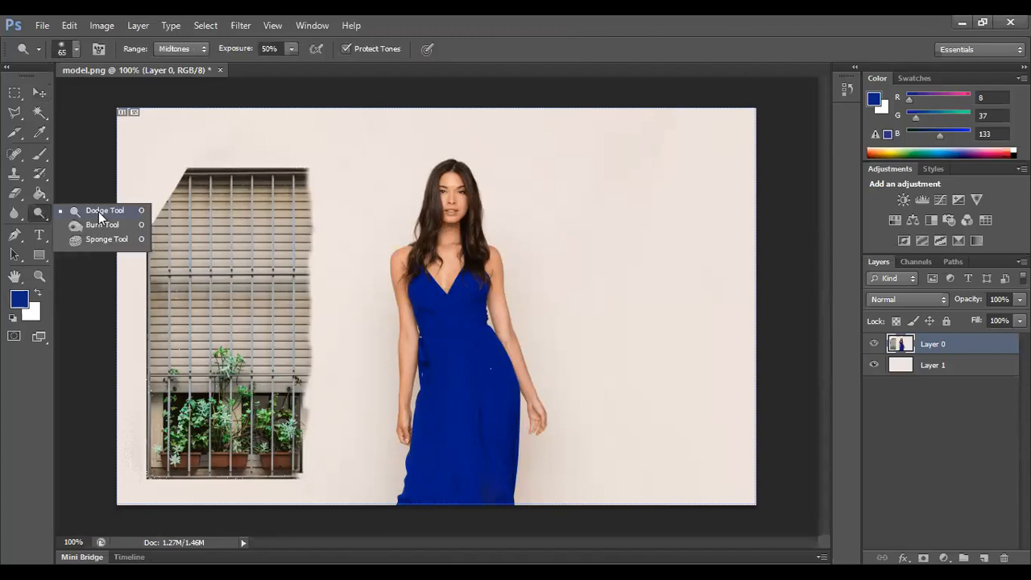
pyautogui.click(99, 212)
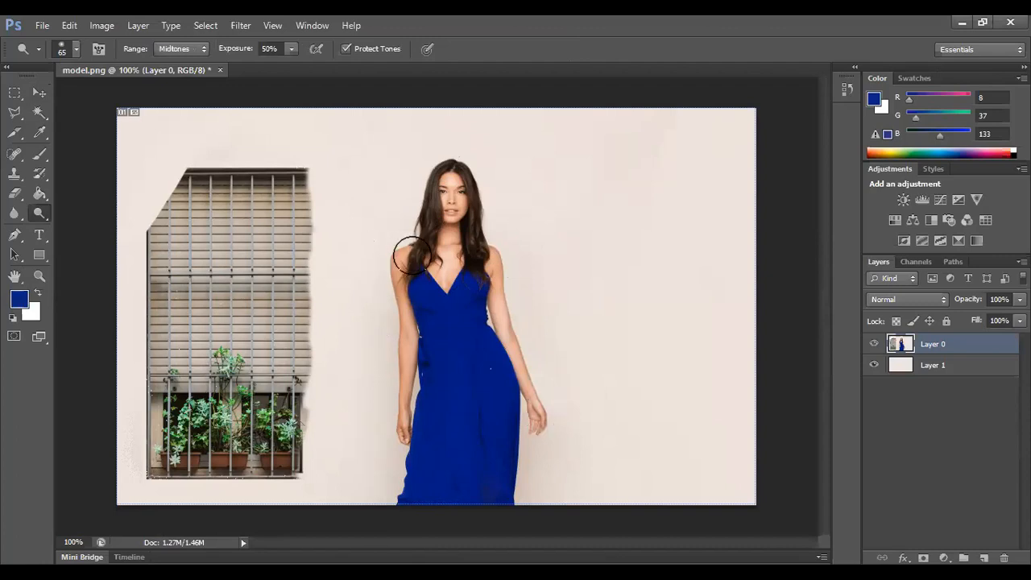
pyautogui.moveTo(400, 263); pyautogui.dragTo(404, 427)
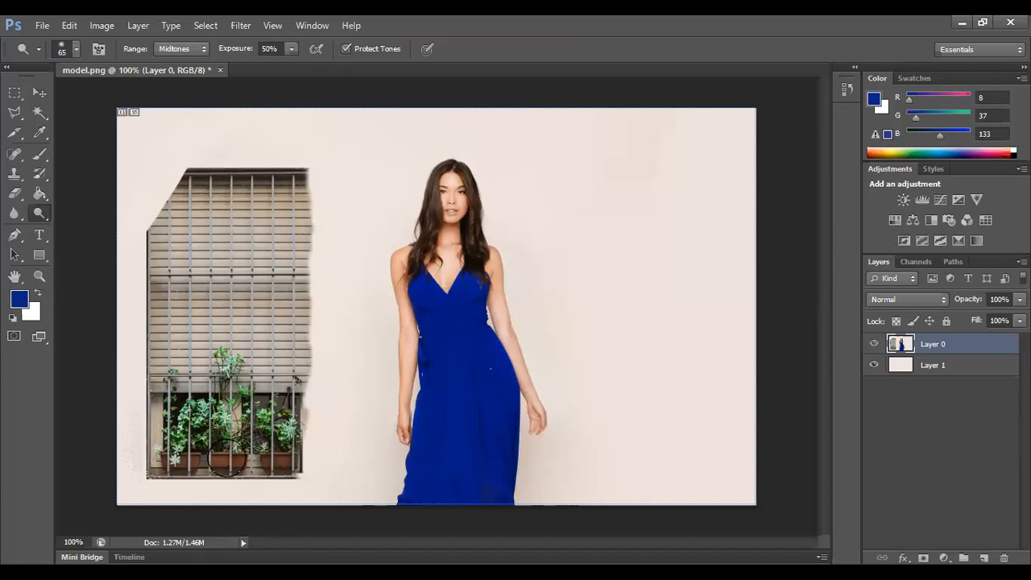
# - Darken both of the model's arms and her face with the Burn tool, using the Midtones range at 50% exposure
pyautogui.rightClick(40, 216)
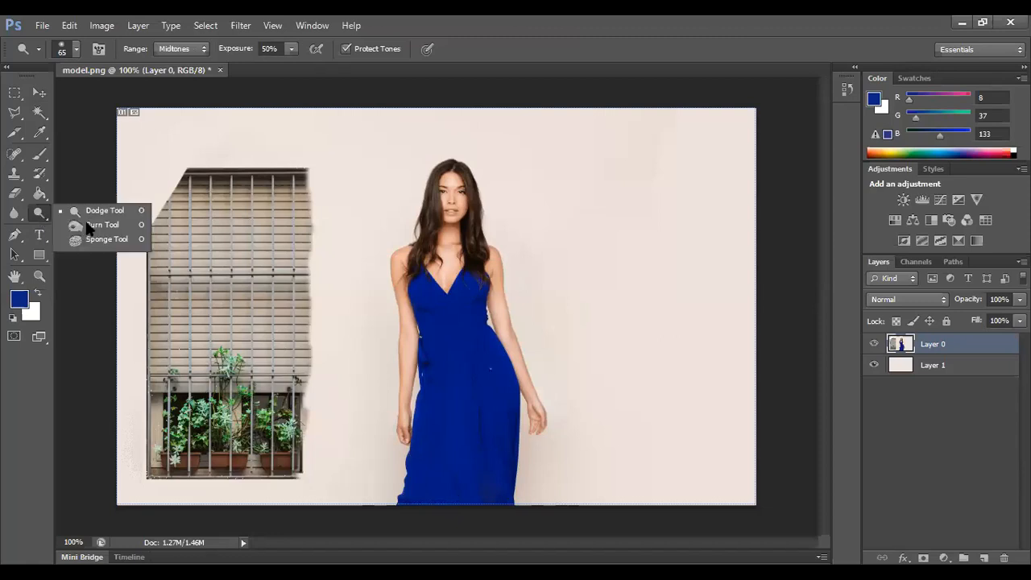
pyautogui.click(89, 226)
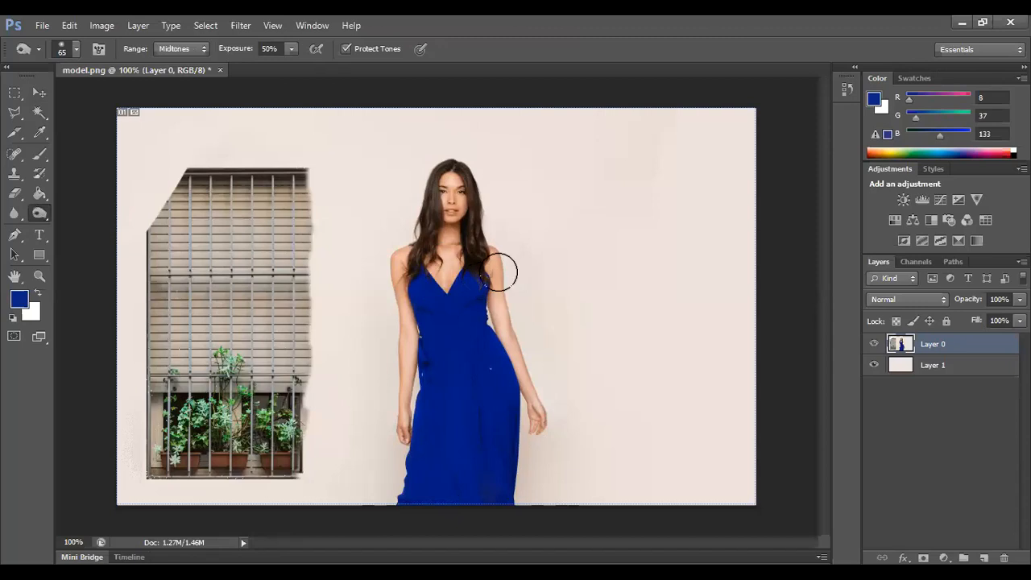
pyautogui.moveTo(507, 314); pyautogui.dragTo(538, 417)
pyautogui.moveTo(400, 272); pyautogui.dragTo(408, 412)
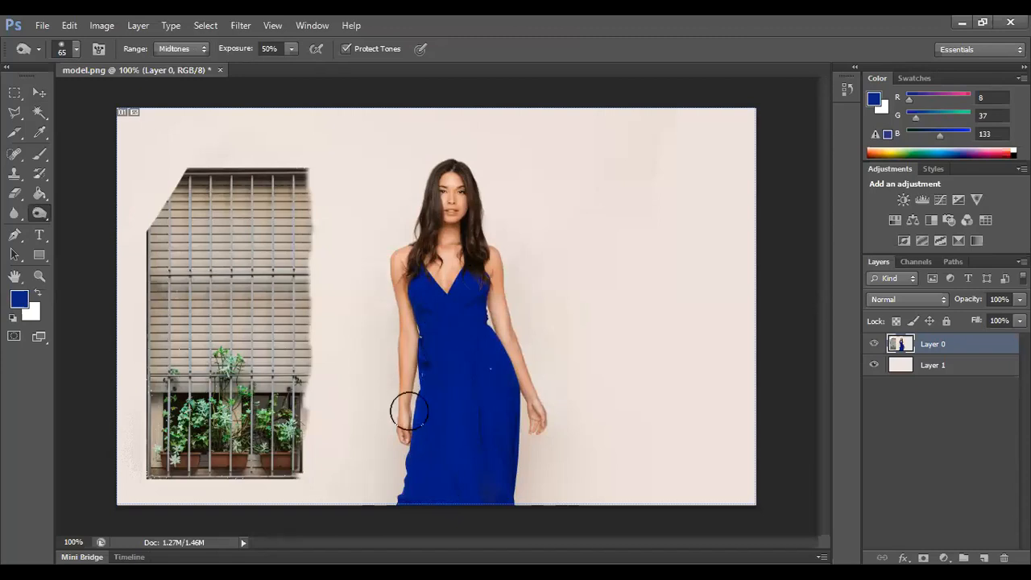
pyautogui.moveTo(405, 326); pyautogui.dragTo(407, 431)
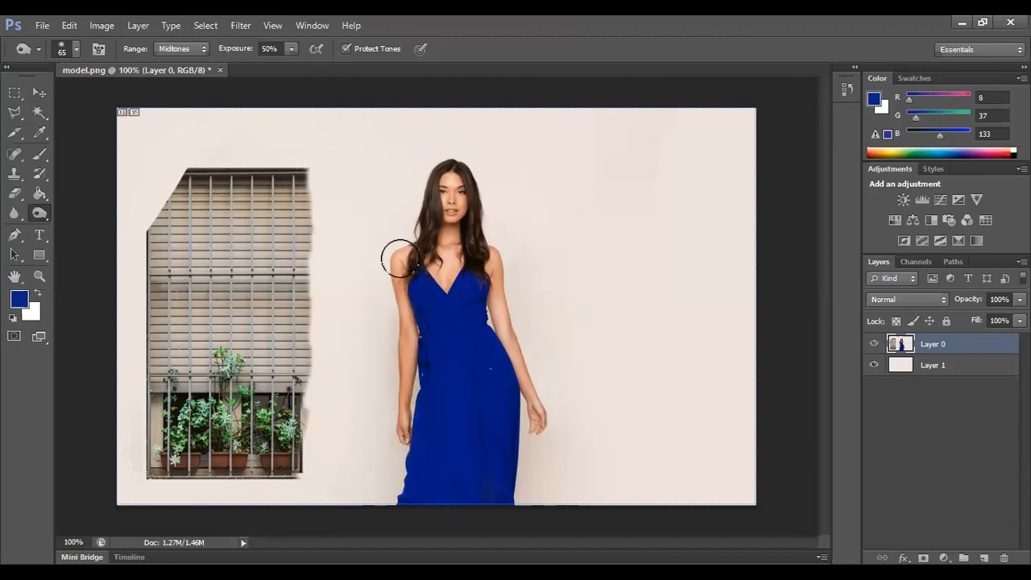
pyautogui.moveTo(504, 313); pyautogui.dragTo(538, 391)
pyautogui.moveTo(462, 185)
pyautogui.mouseDown()
pyautogui.moveTo(439, 203)
pyautogui.moveTo(441, 221)
pyautogui.moveTo(468, 201)
pyautogui.moveTo(470, 159)
pyautogui.mouseUp()
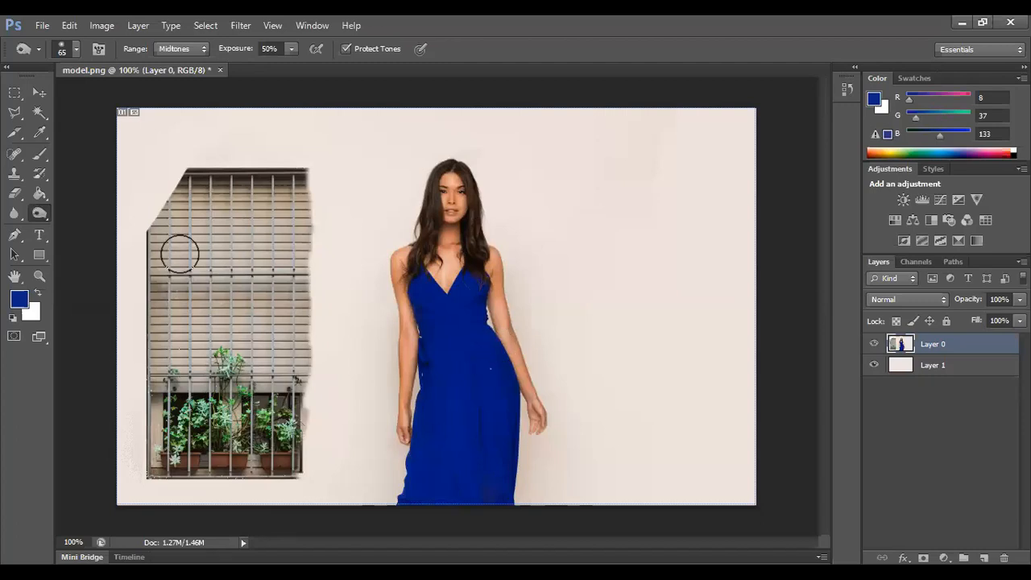
# - Try to blur the slanted corner of the barred window with the Blur tool at 50% strength
pyautogui.rightClick(40, 213)
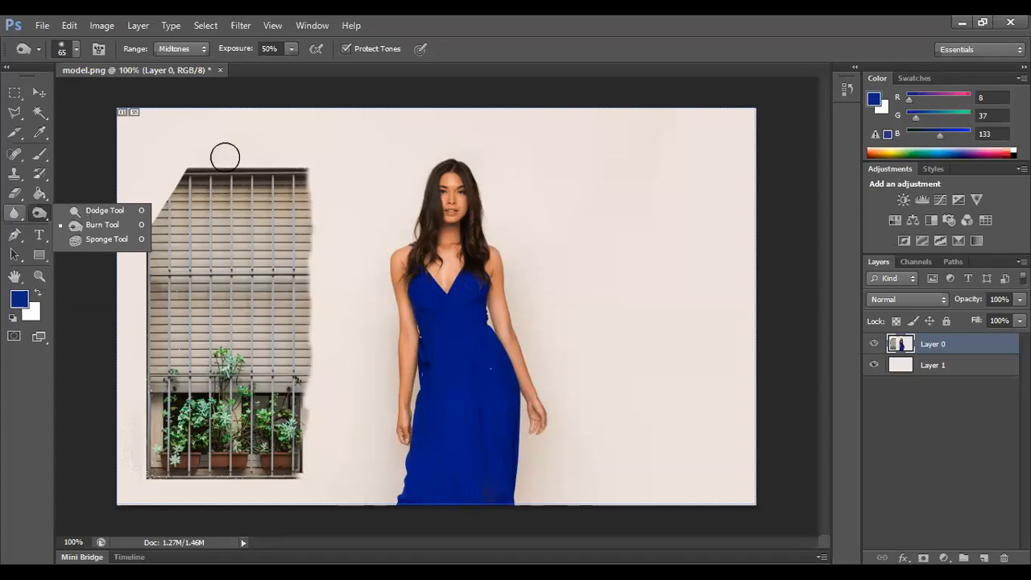
pyautogui.press('r')
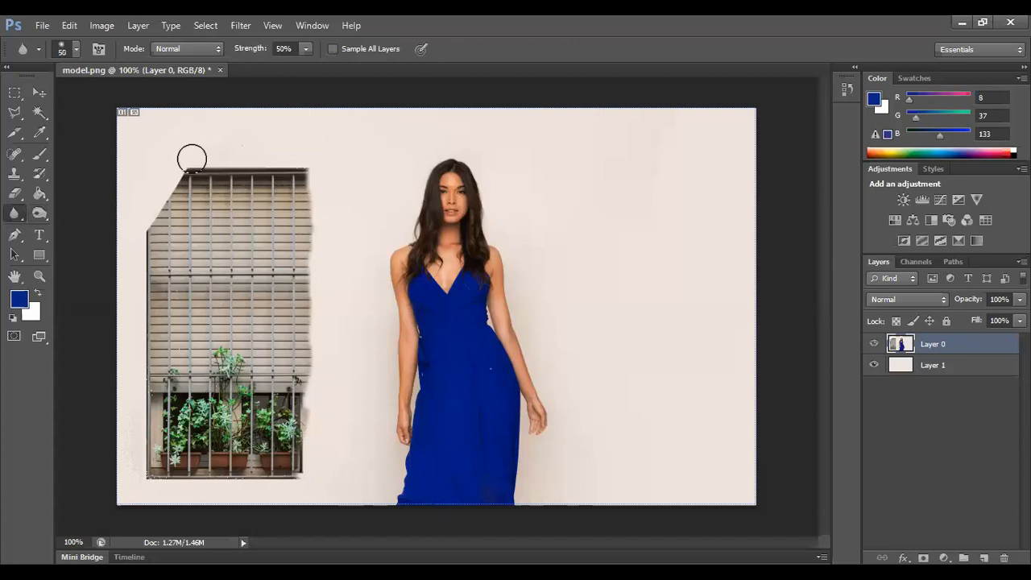
pyautogui.moveTo(115, 235)
pyautogui.mouseDown()
pyautogui.moveTo(274, 132)
pyautogui.moveTo(185, 188)
pyautogui.moveTo(175, 225)
pyautogui.moveTo(182, 220)
pyautogui.moveTo(165, 232)
pyautogui.moveTo(239, 170)
pyautogui.mouseUp()
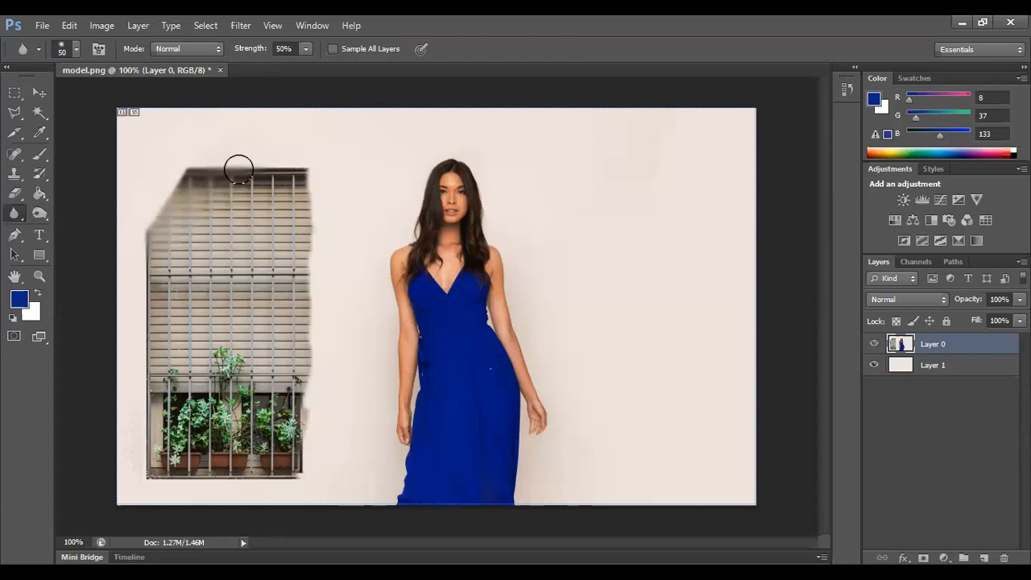
pyautogui.click(34, 96)
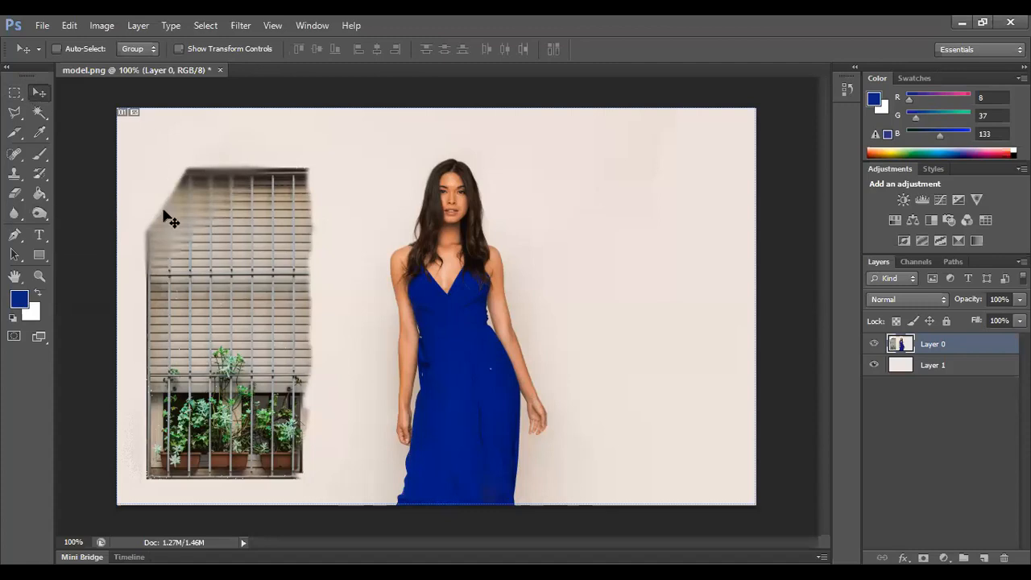
pyautogui.hotkey('ctrl', 'z')
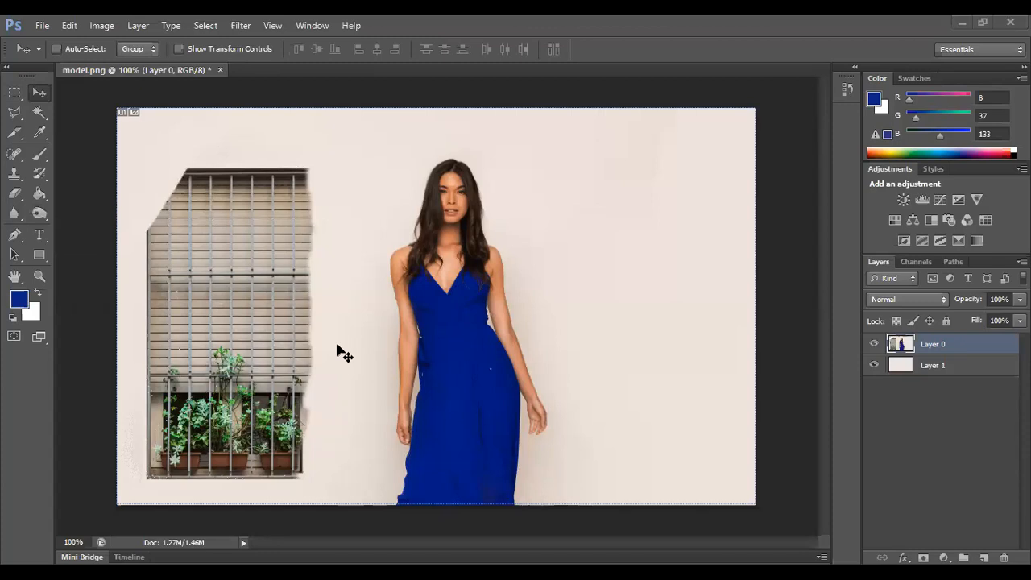
# - Draw a closed path with an S-shaped curved side on the empty wall with the Pen tool, and show the paths list
pyautogui.click(12, 237)
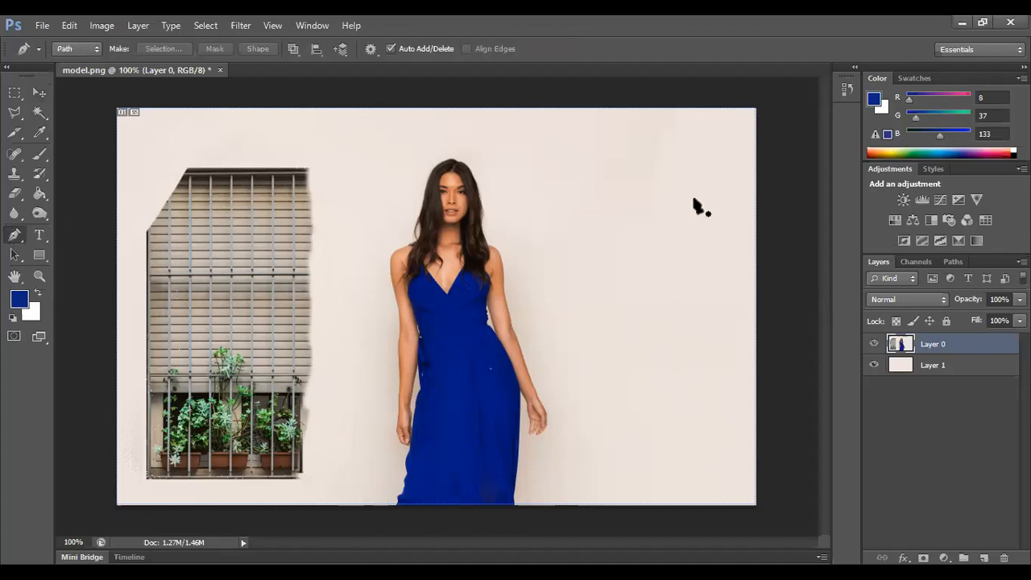
pyautogui.click(694, 199)
pyautogui.moveTo(686, 256); pyautogui.dragTo(707, 280)
pyautogui.moveTo(701, 330); pyautogui.dragTo(688, 353)
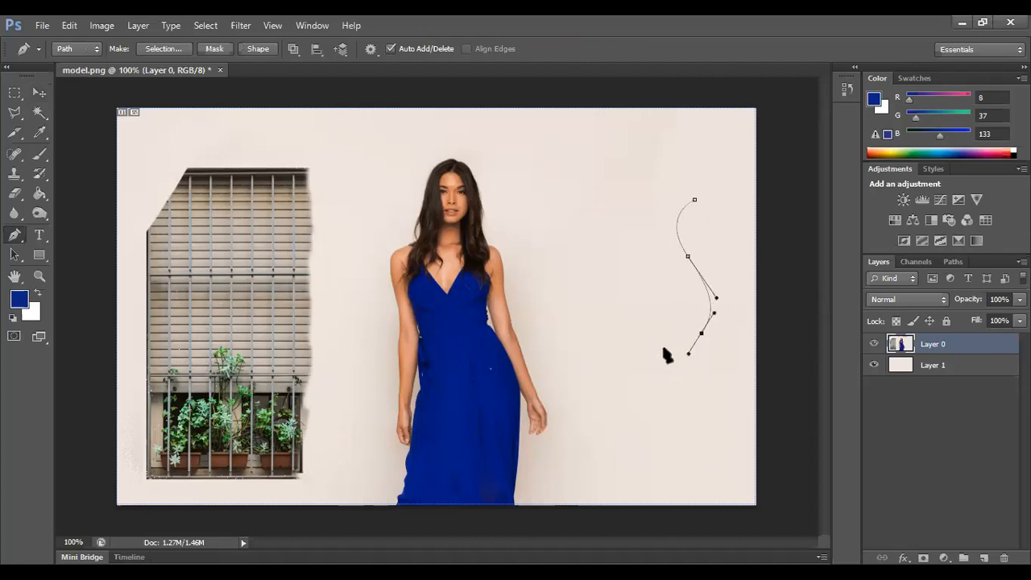
pyautogui.click(660, 347)
pyautogui.click(664, 194)
pyautogui.click(691, 198)
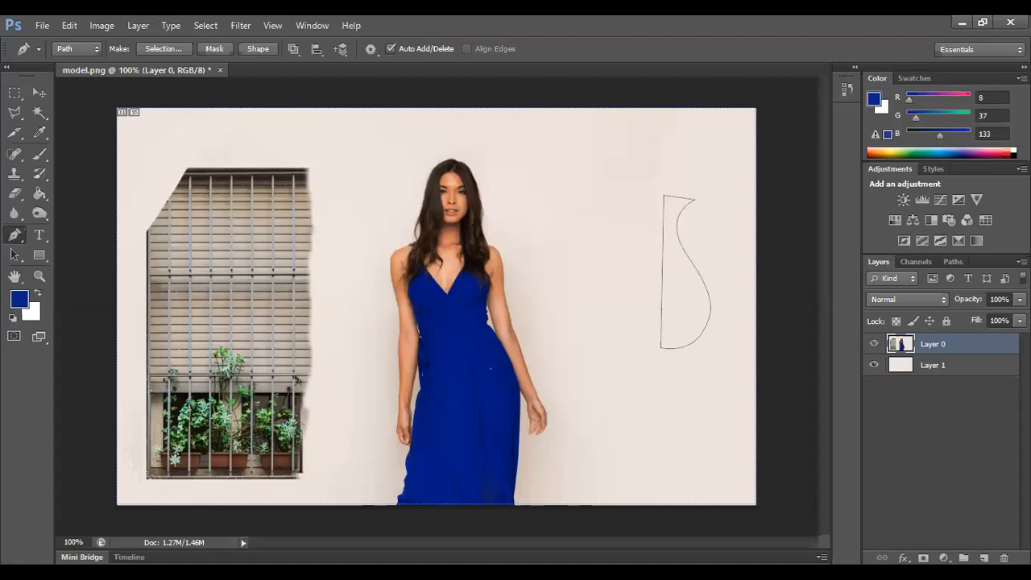
pyautogui.click(953, 261)
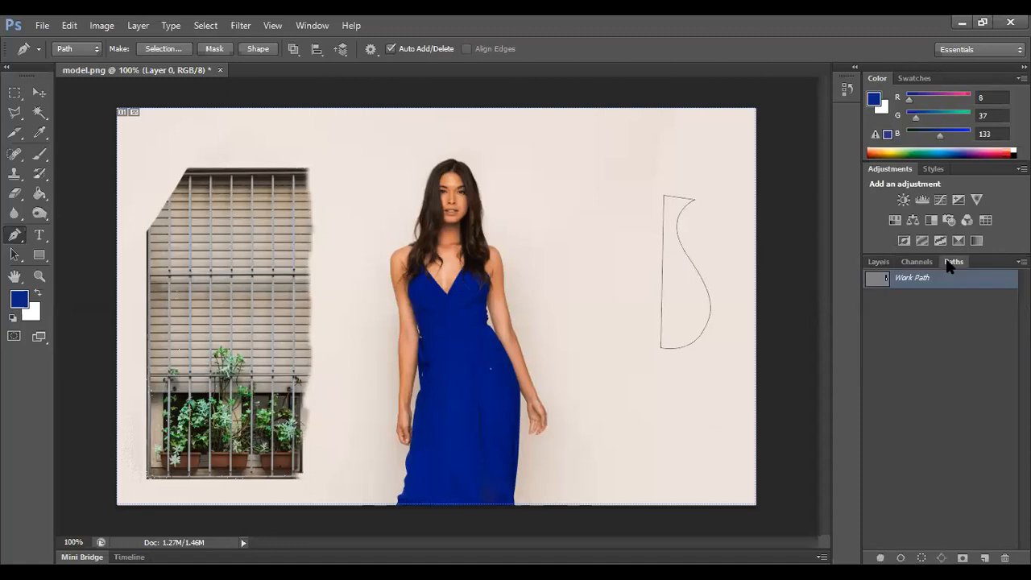
# - Draw an irregular closed path over the empty wall area with the Freeform Pen tool
pyautogui.rightClick(22, 238)
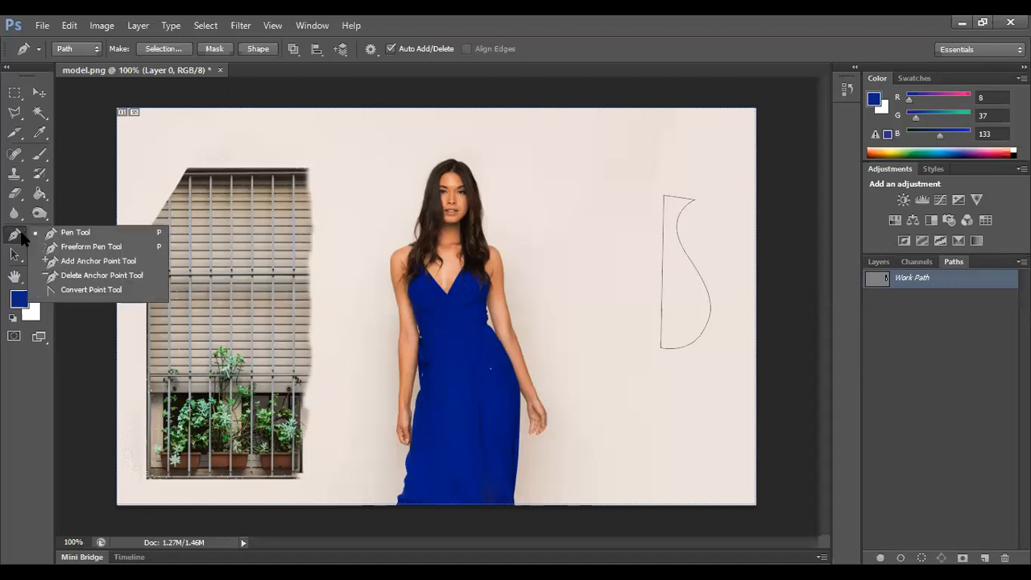
pyautogui.click(74, 246)
pyautogui.moveTo(719, 216)
pyautogui.mouseDown()
pyautogui.moveTo(754, 258)
pyautogui.moveTo(732, 321)
pyautogui.mouseUp()
pyautogui.moveTo(727, 450)
pyautogui.mouseDown()
pyautogui.moveTo(665, 386)
pyautogui.moveTo(727, 218)
pyautogui.mouseUp()
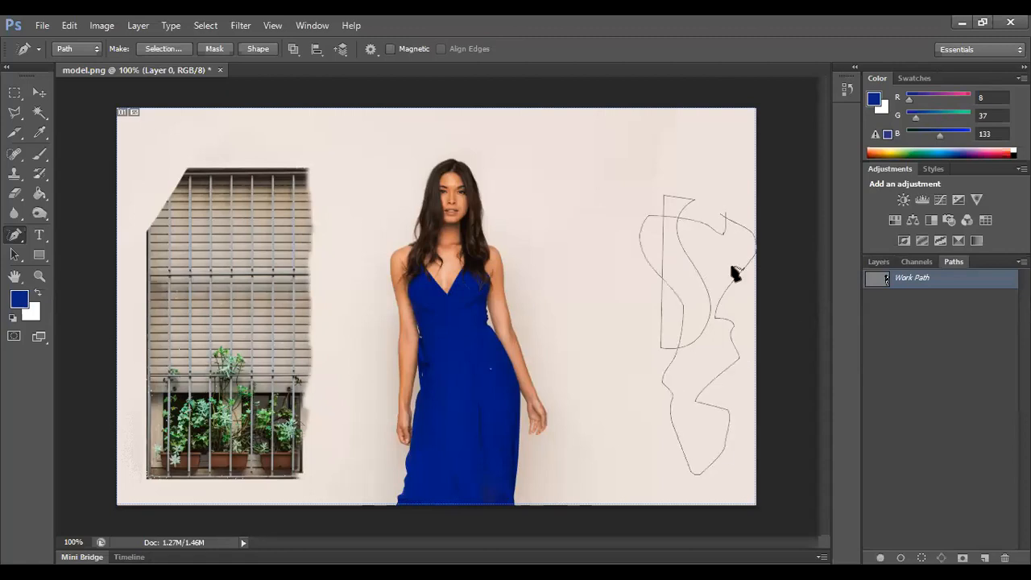
pyautogui.moveTo(728, 302); pyautogui.dragTo(716, 316)
# - Undo the freeform path and the last Pen tool segments, and delete the remaining work path
pyautogui.click(13, 92)
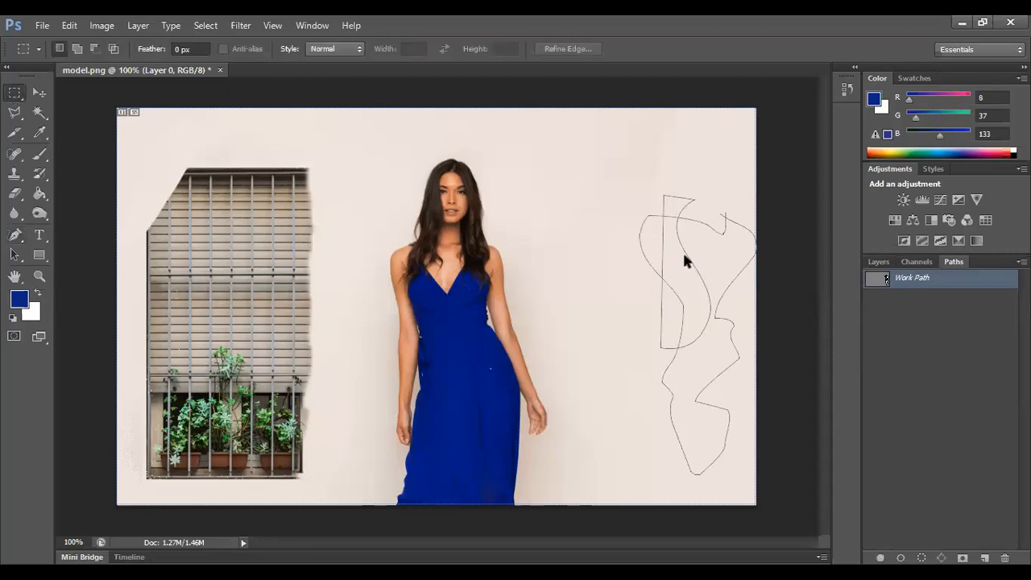
pyautogui.hotkey('ctrl', 'alt', 'z')
pyautogui.hotkey('ctrl', 'alt', 'z')
pyautogui.hotkey('ctrl', 'alt', 'z')
pyautogui.hotkey('ctrl', 'alt', 'z')
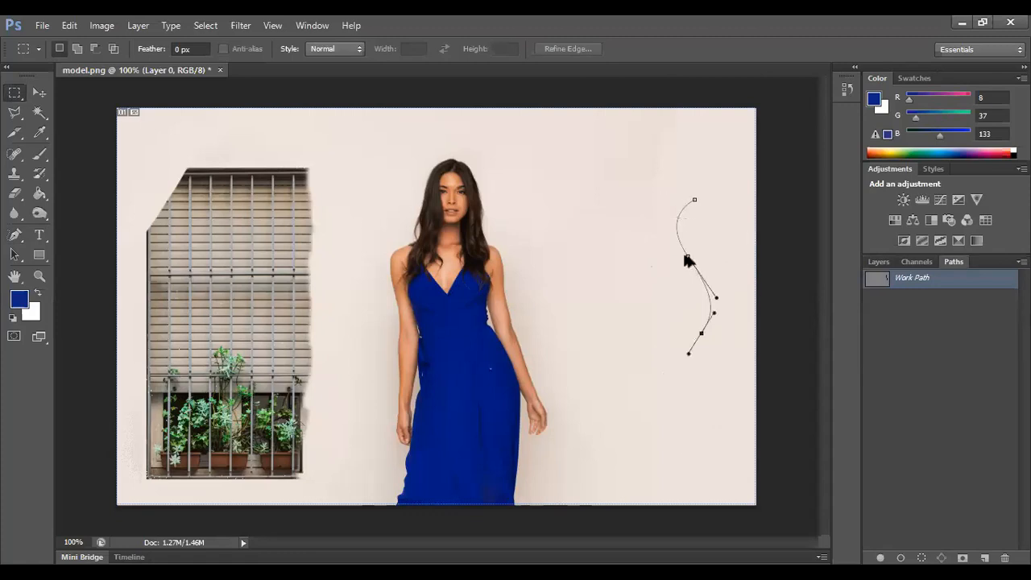
pyautogui.press('Delete')
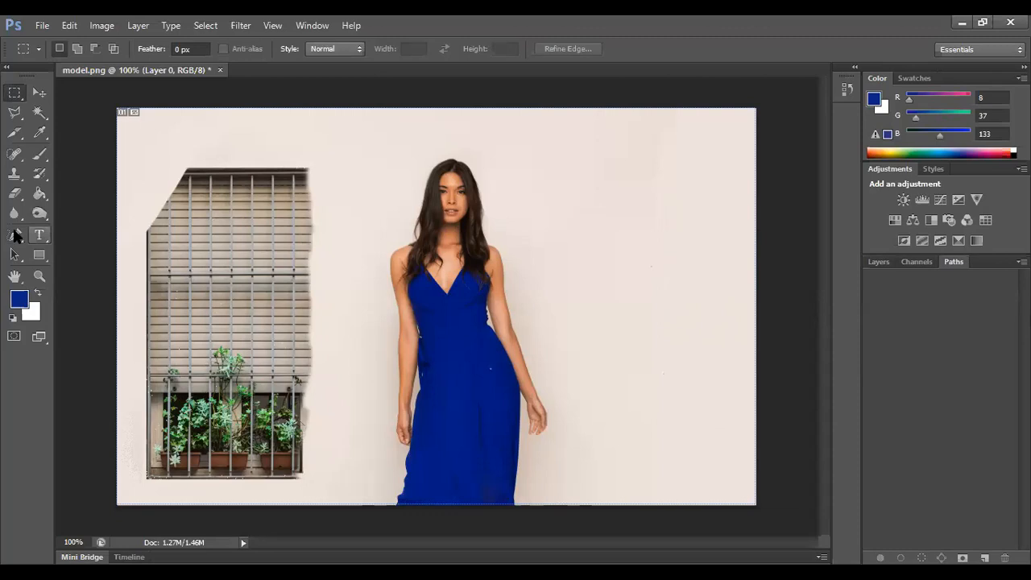
# - Add a horizontal text reading "My text here" starting above the barred window
pyautogui.click(40, 236)
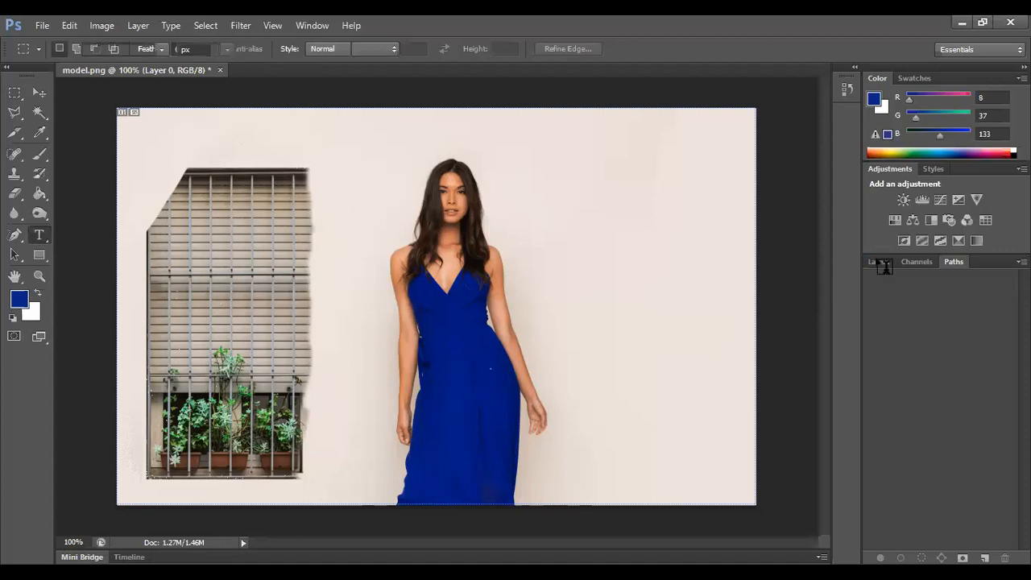
pyautogui.click(235, 138)
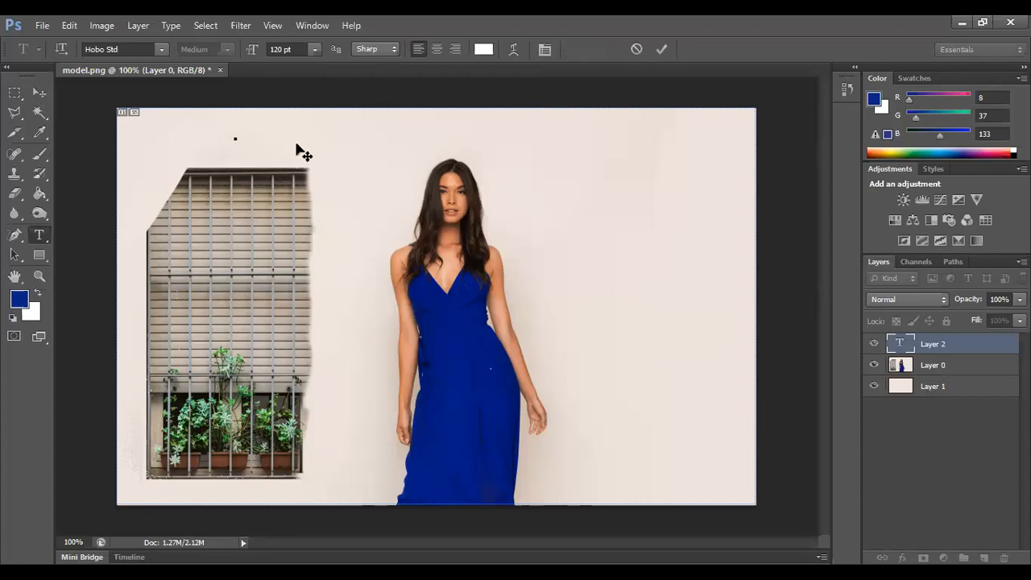
pyautogui.write('My Text here')
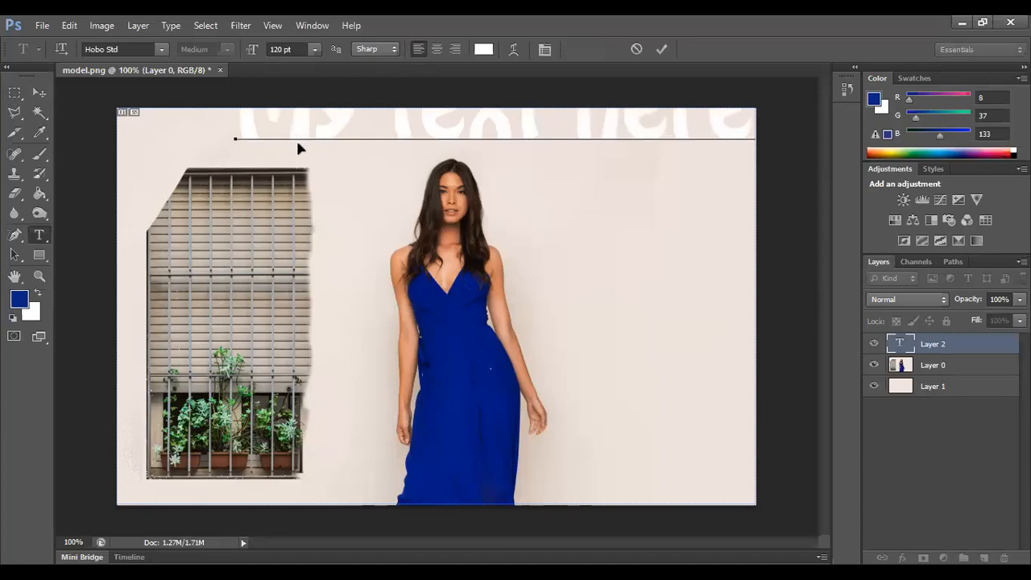
# - Change the colour of the whole text to black (000000)
pyautogui.hotkey('ctrl', 'a')
pyautogui.click(483, 49)
pyautogui.click(314, 341)
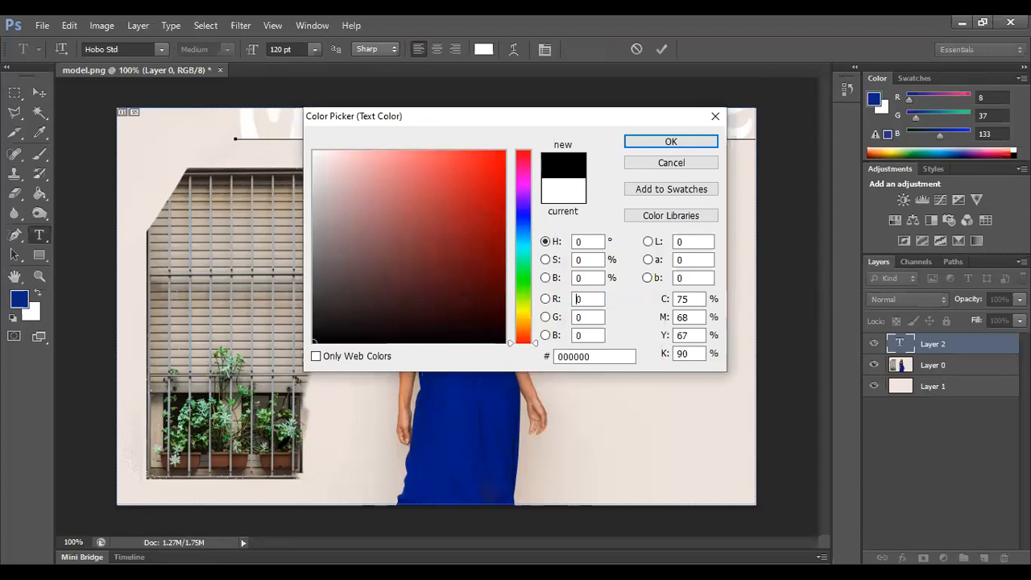
pyautogui.click(670, 145)
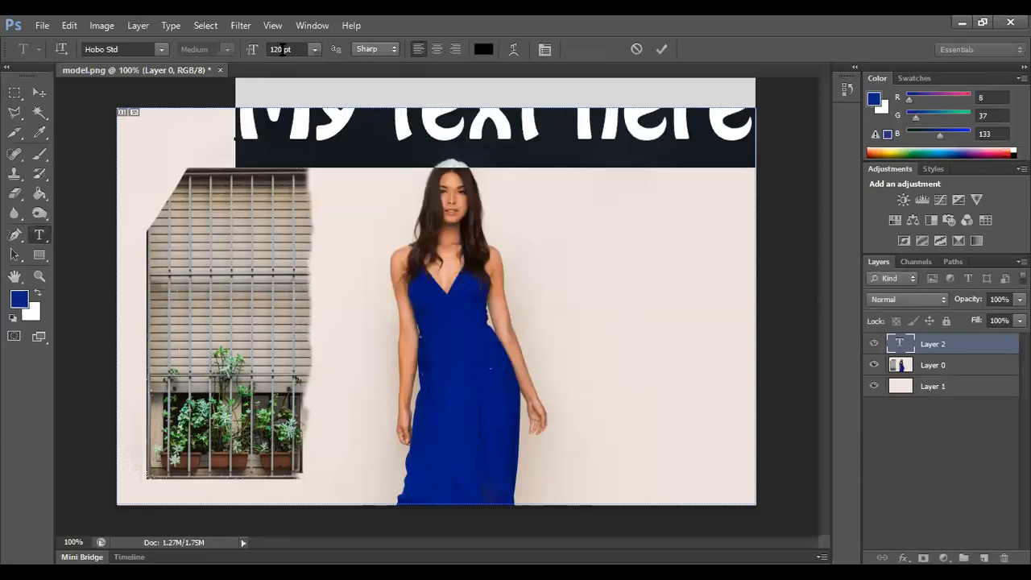
# - Set the text size to 70 pt and move the text fully into the picture, just above the barred window
pyautogui.click(282, 49)
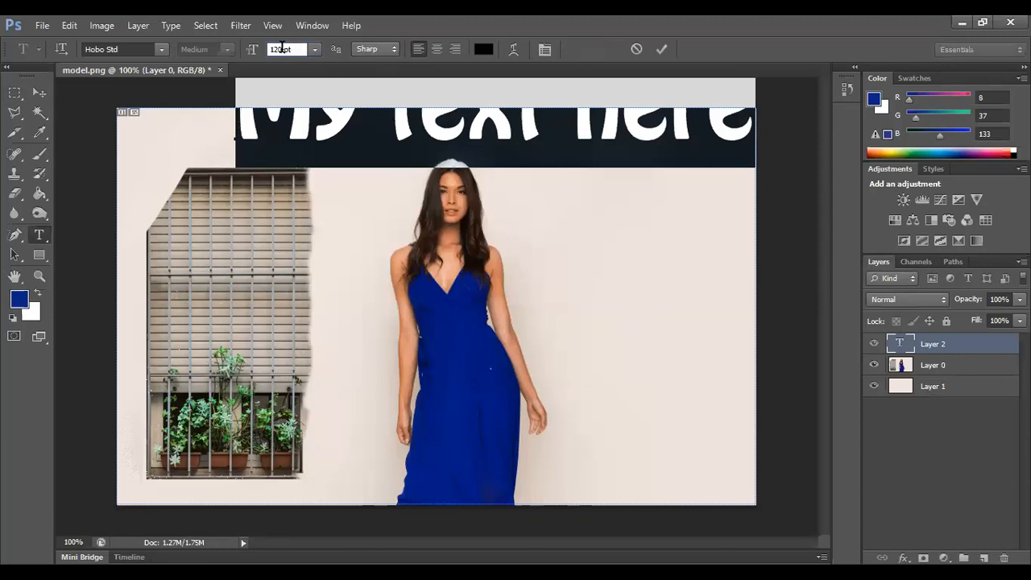
pyautogui.write('5')
pyautogui.press('Return')
pyautogui.write('70')
pyautogui.press('Return')
pyautogui.click(38, 92)
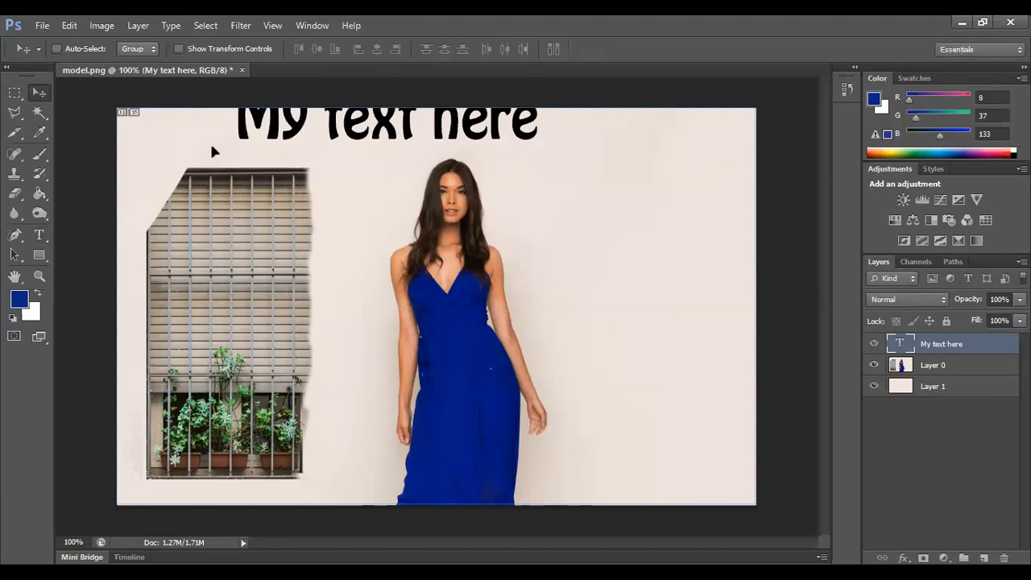
pyautogui.moveTo(210, 143); pyautogui.dragTo(219, 159)
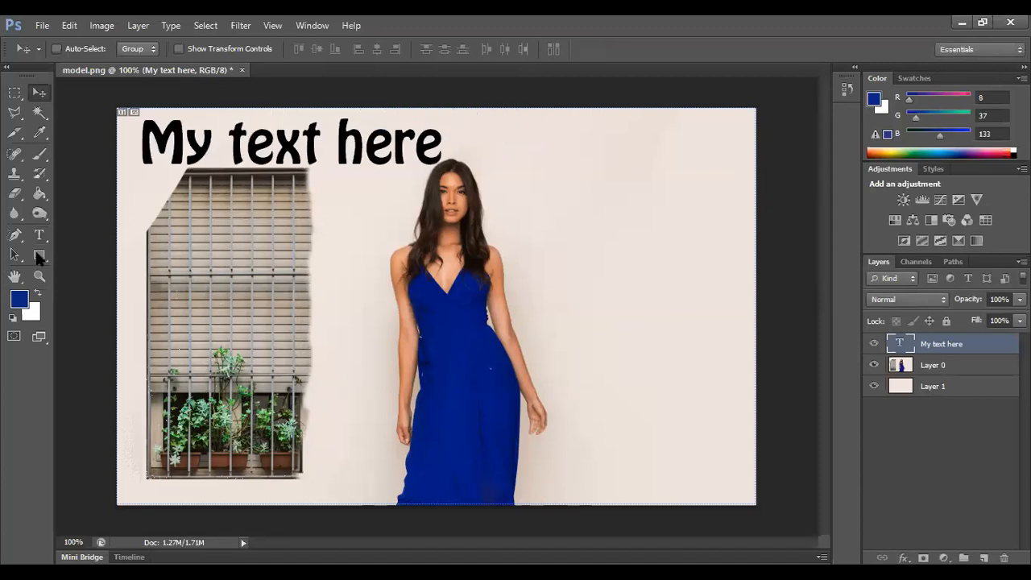
# - Add a vertical text reading "my text" on the blank wall on the far side of the model from the window
pyautogui.rightClick(36, 240)
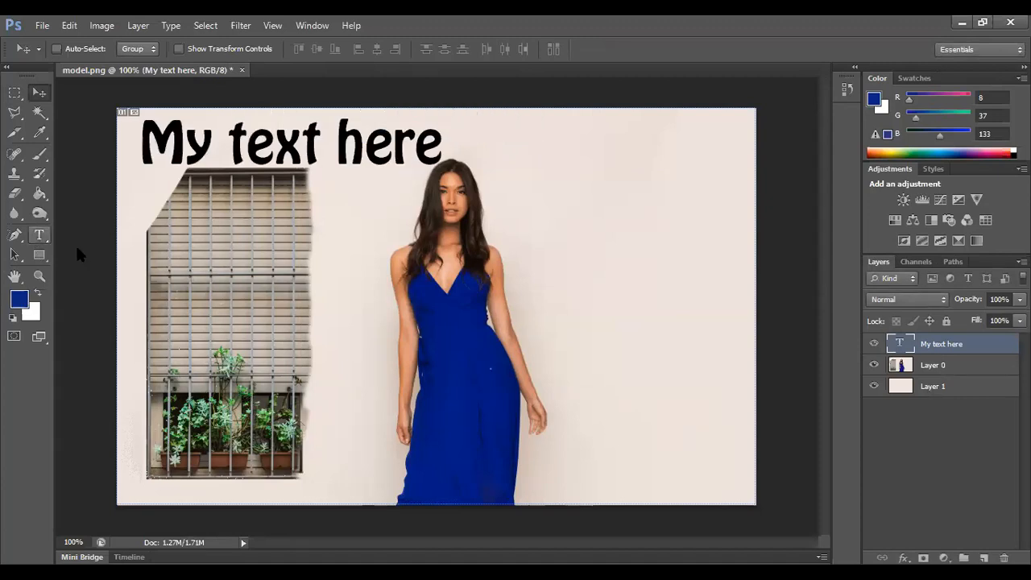
pyautogui.click(122, 247)
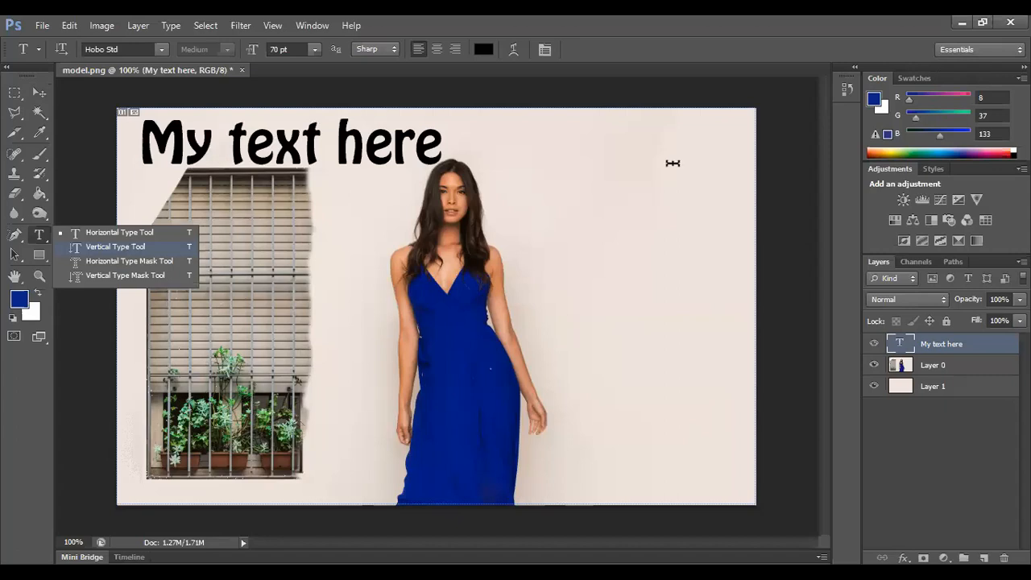
pyautogui.click(672, 163)
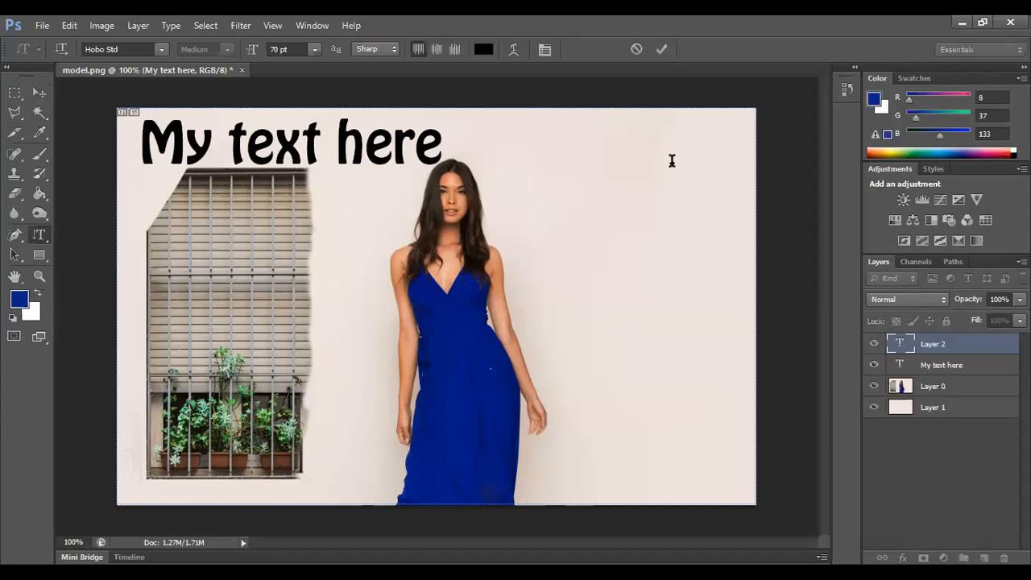
pyautogui.write('my text')
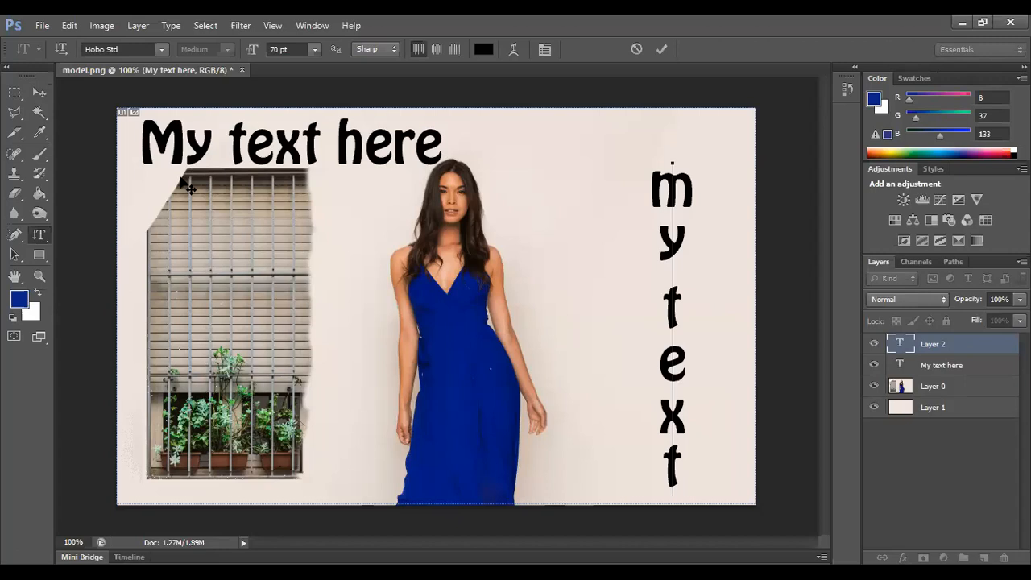
pyautogui.click(39, 91)
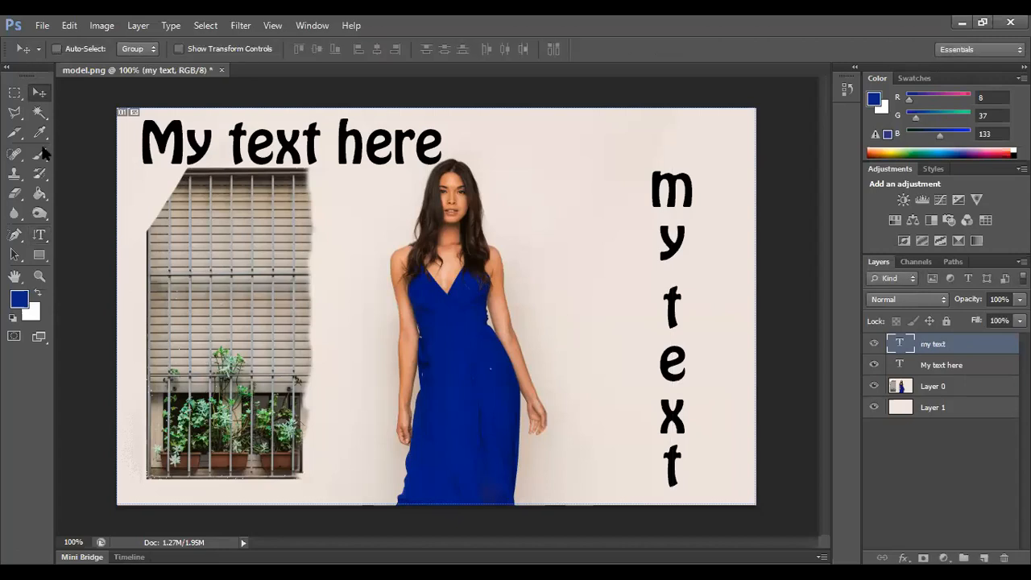
# - Choose the paw print as the custom shape and open the Create Custom Shape dialog for the wall beside the lower dress
pyautogui.click(42, 235)
pyautogui.click(42, 234)
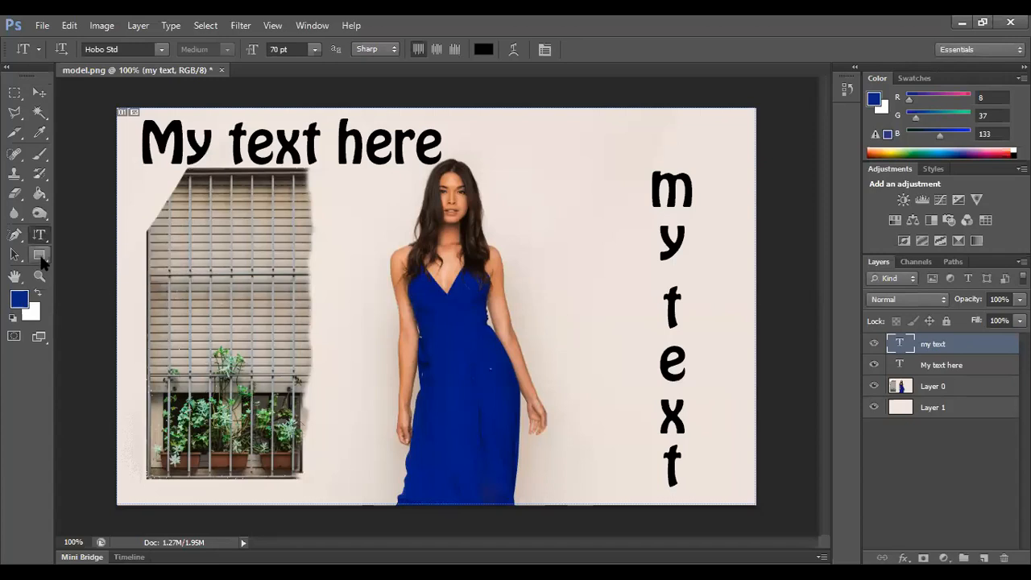
pyautogui.click(40, 255)
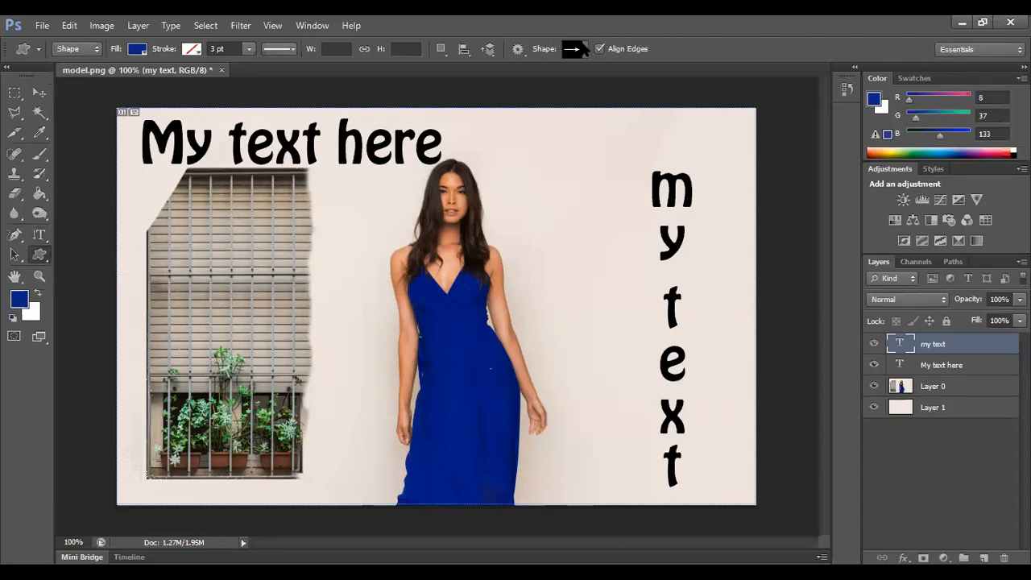
pyautogui.click(584, 50)
pyautogui.moveTo(641, 118); pyautogui.dragTo(643, 137)
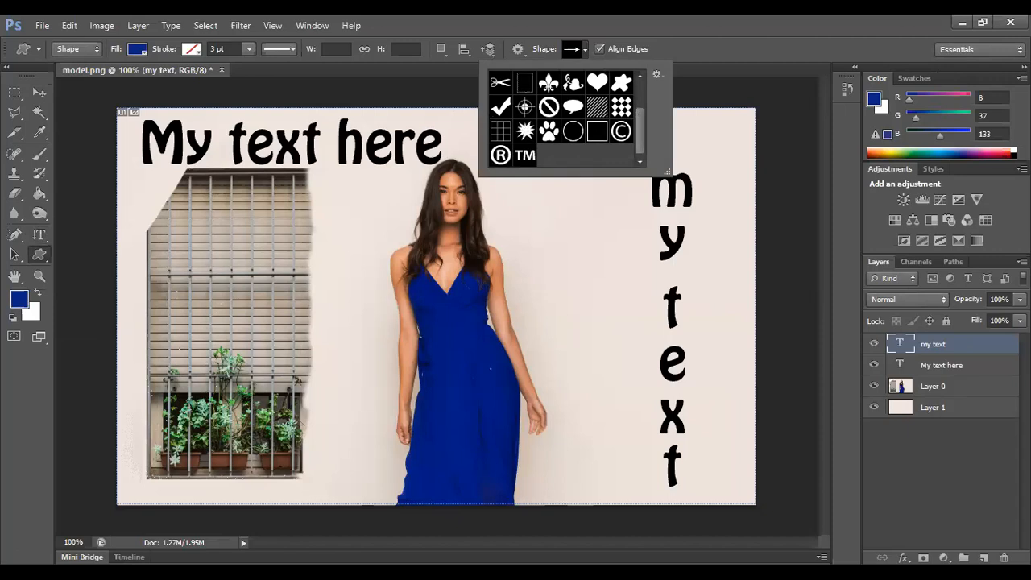
pyautogui.click(546, 133)
pyautogui.click(566, 450)
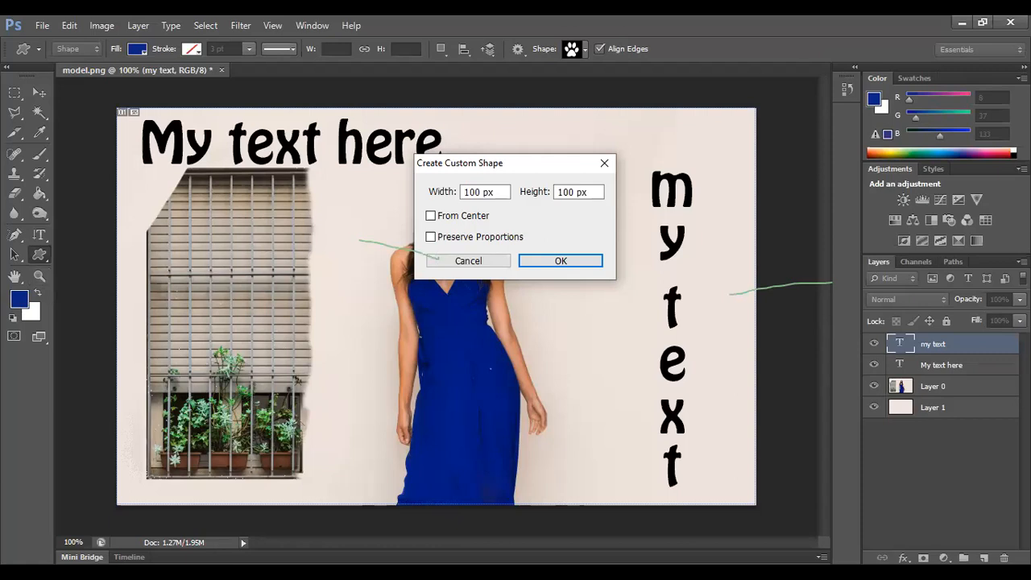
pyautogui.click(857, 406)
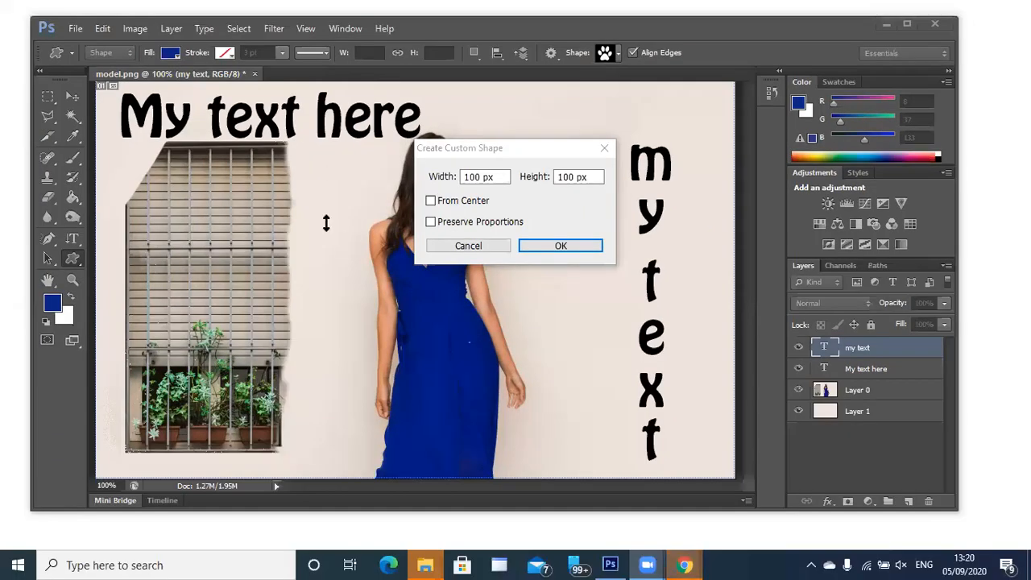
# - Switch to Chrome and search Google for "flower vase images"
pyautogui.click(994, 161)
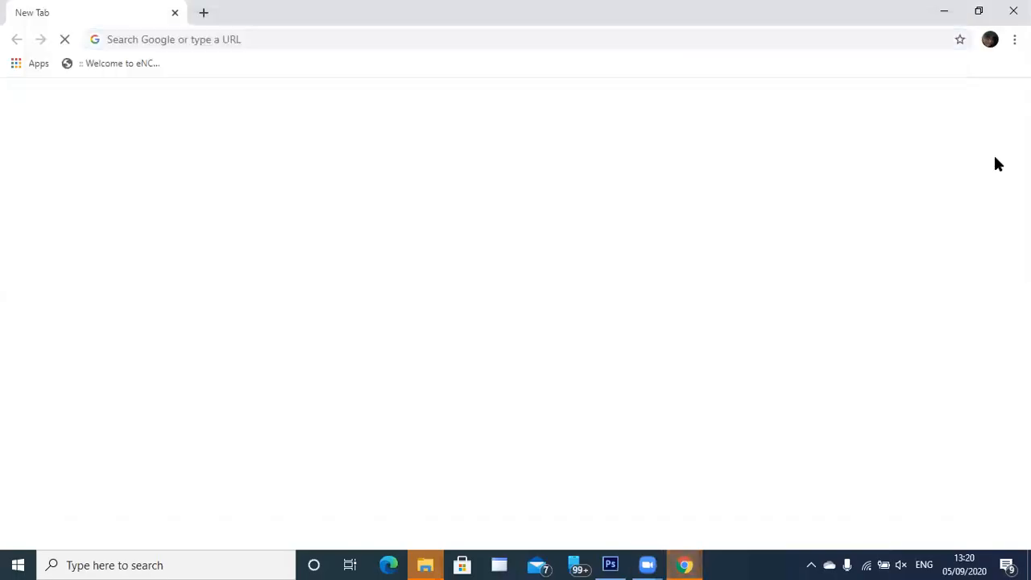
pyautogui.click(304, 39)
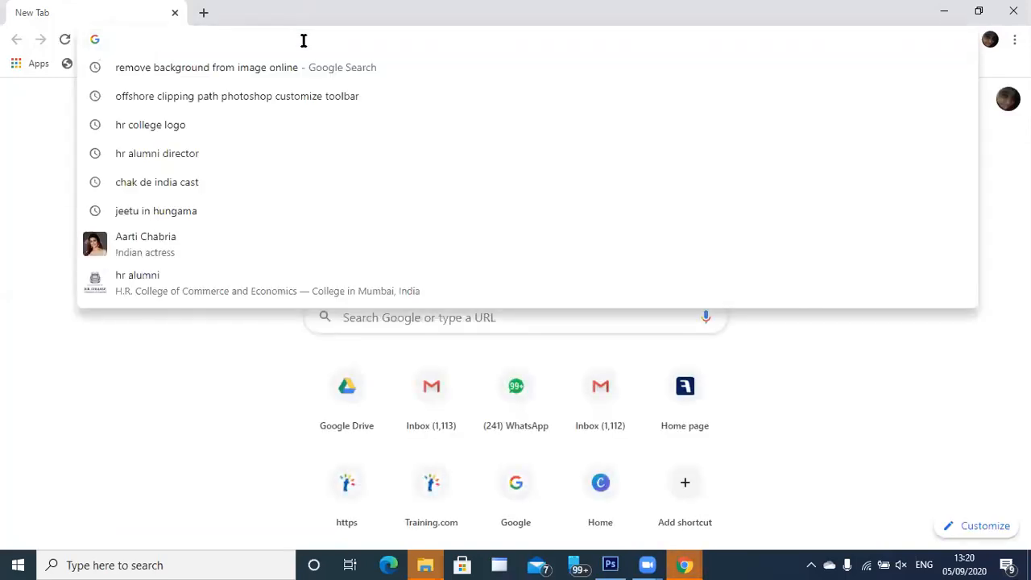
pyautogui.write('flower vase')
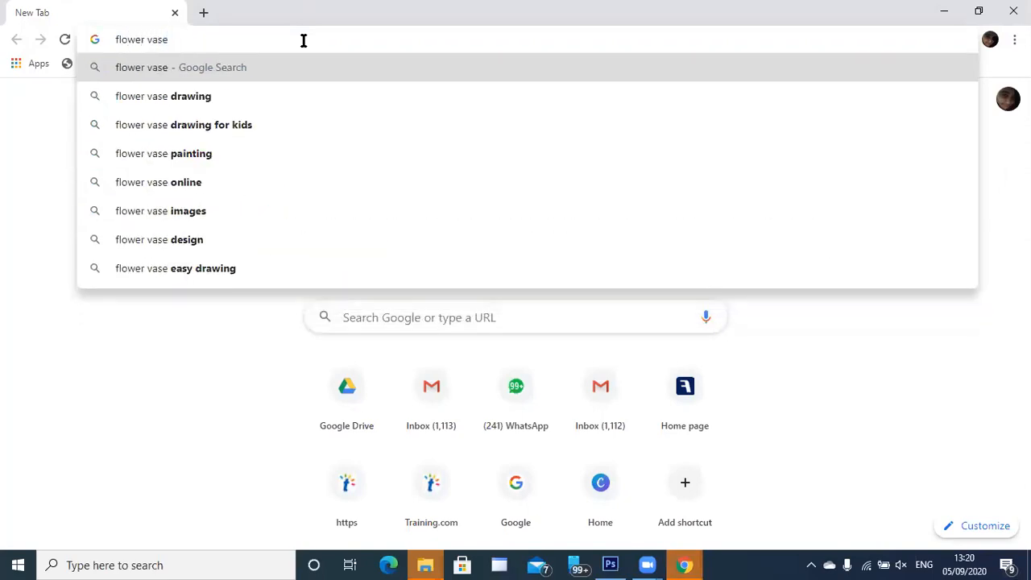
pyautogui.press('Down')
pyautogui.press('Down')
pyautogui.press('Down')
pyautogui.press('Down')
pyautogui.press('Down')
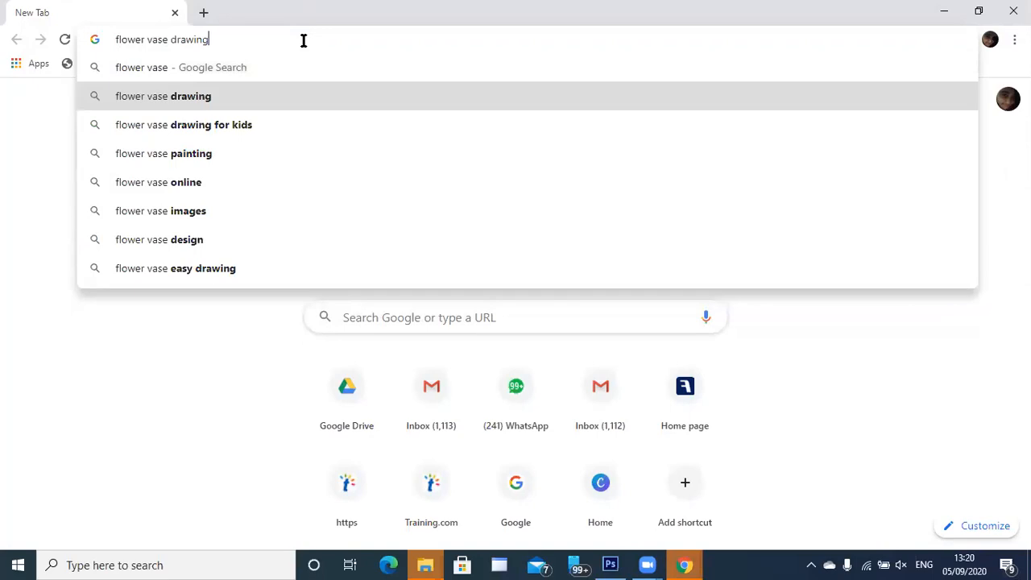
pyautogui.press('Return')
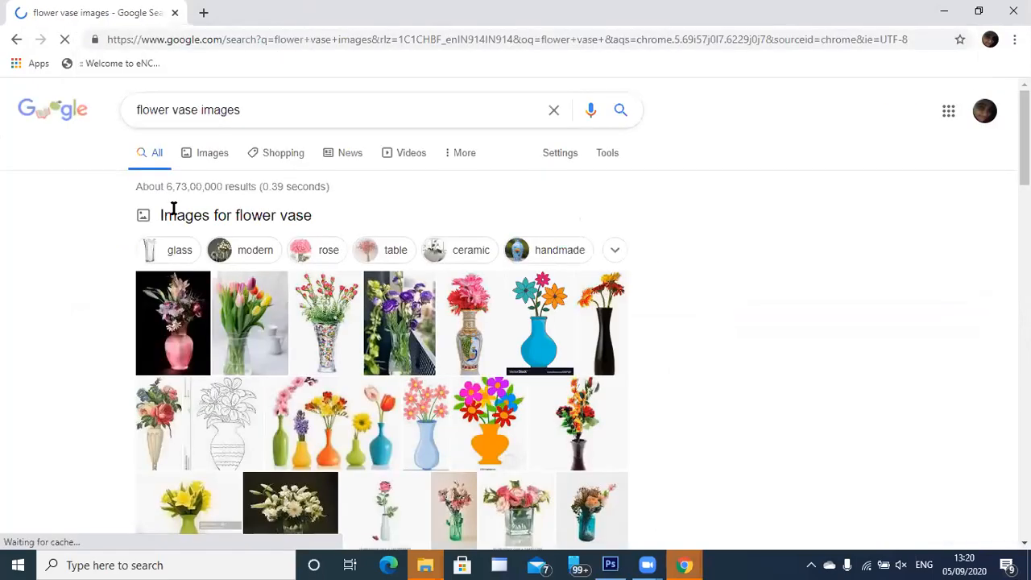
# - Preview the marble vase with the peacock design and pink flowers, and copy its image
pyautogui.click(318, 340)
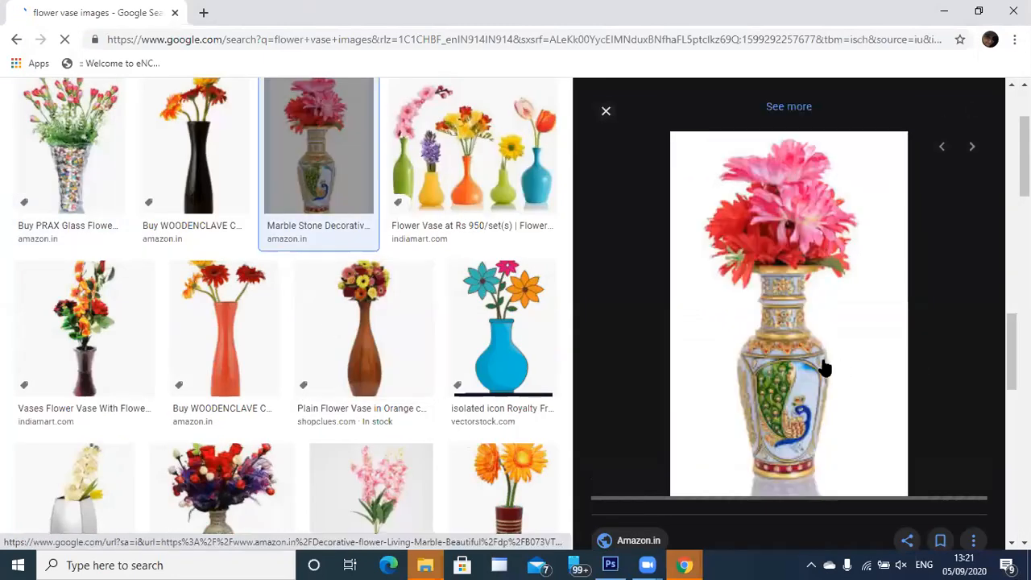
pyautogui.rightClick(823, 366)
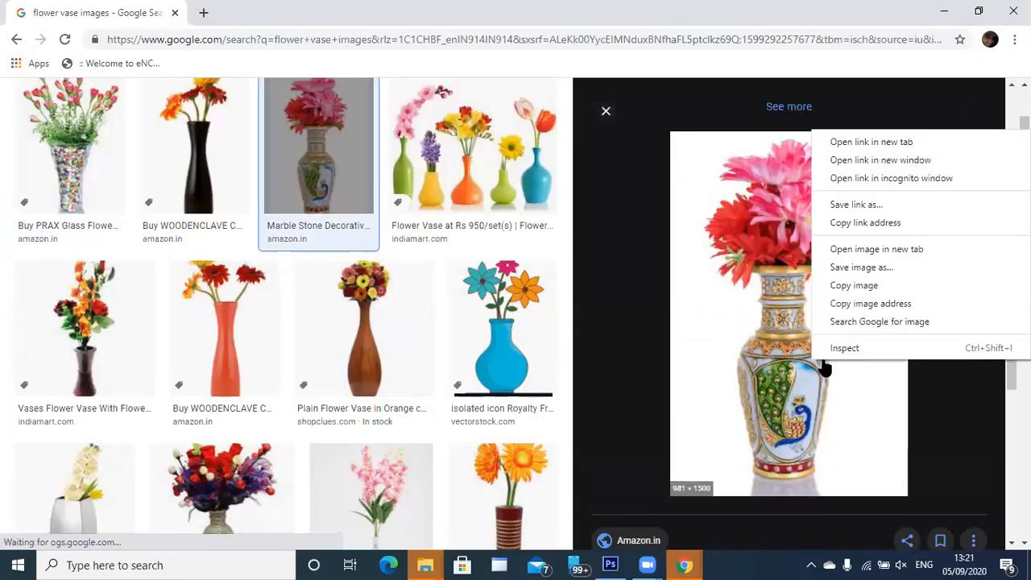
pyautogui.click(869, 286)
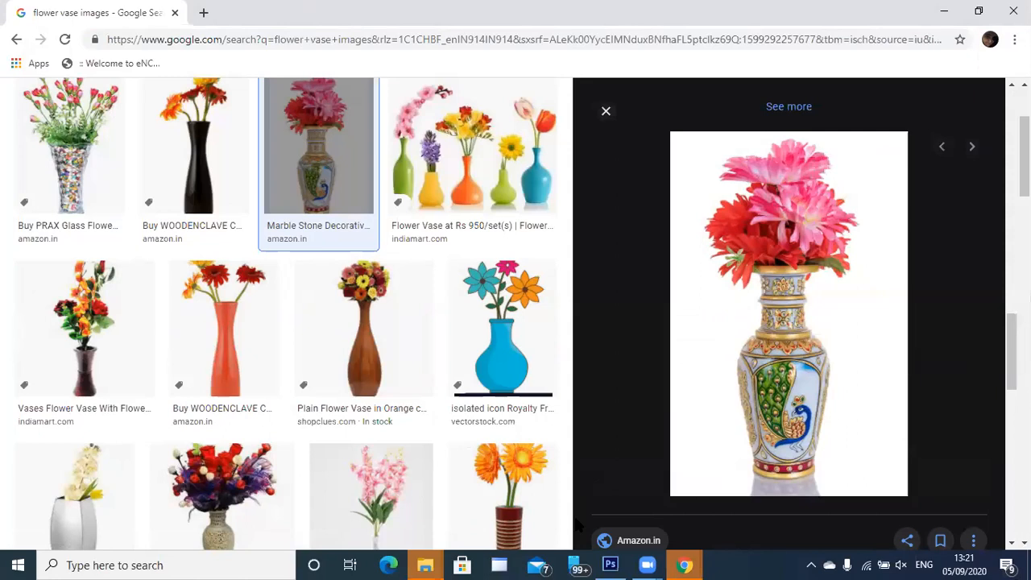
# - Switch back to Photoshop and clear the width in the Create Custom Shape dialog
pyautogui.click(610, 565)
pyautogui.moveTo(424, 565)
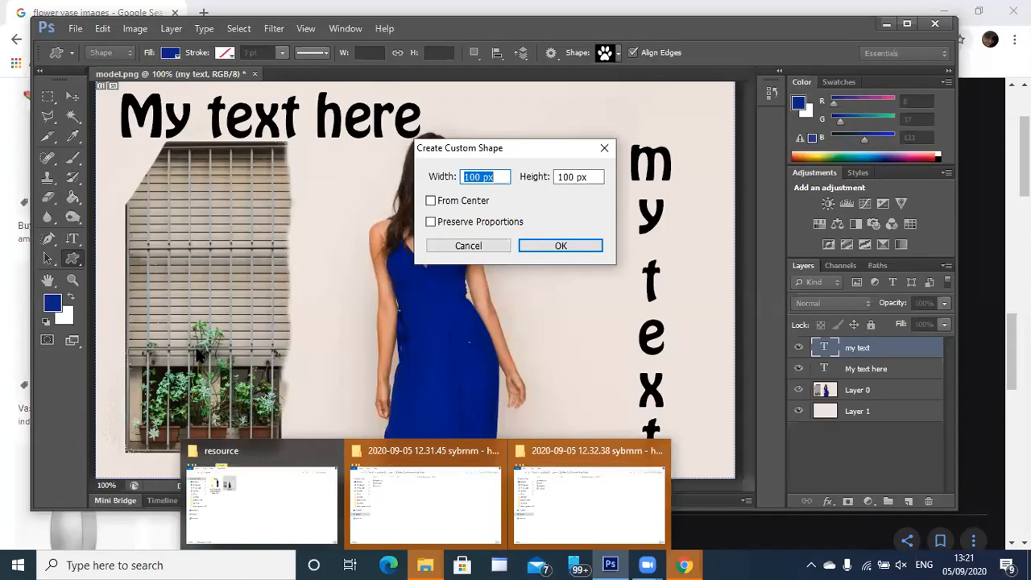
pyautogui.press('BackSpace')
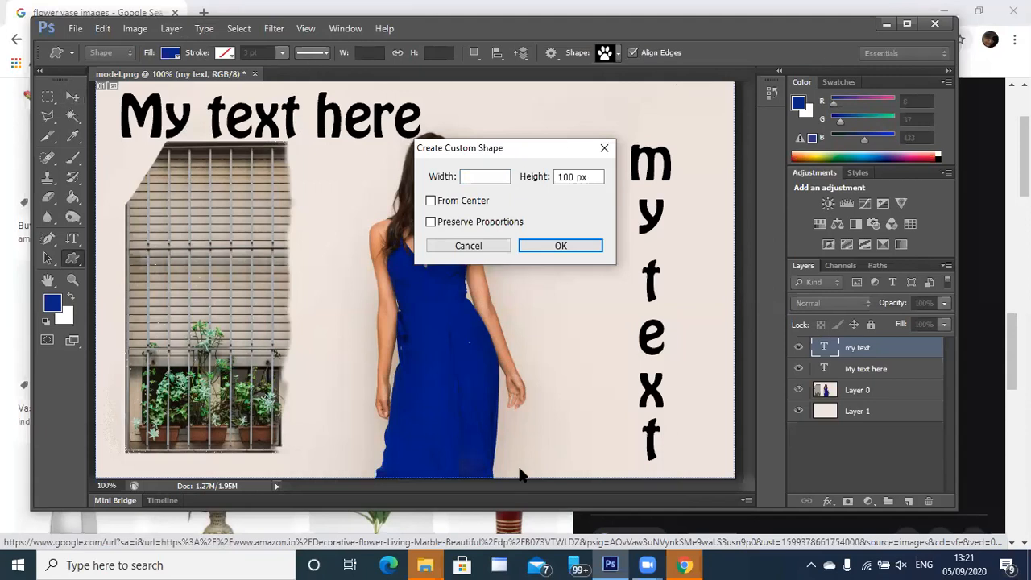
# - Try to launch Adobe Photoshop CS6 (64 Bit) again, and return to the open model.png window
pyautogui.click(608, 558)
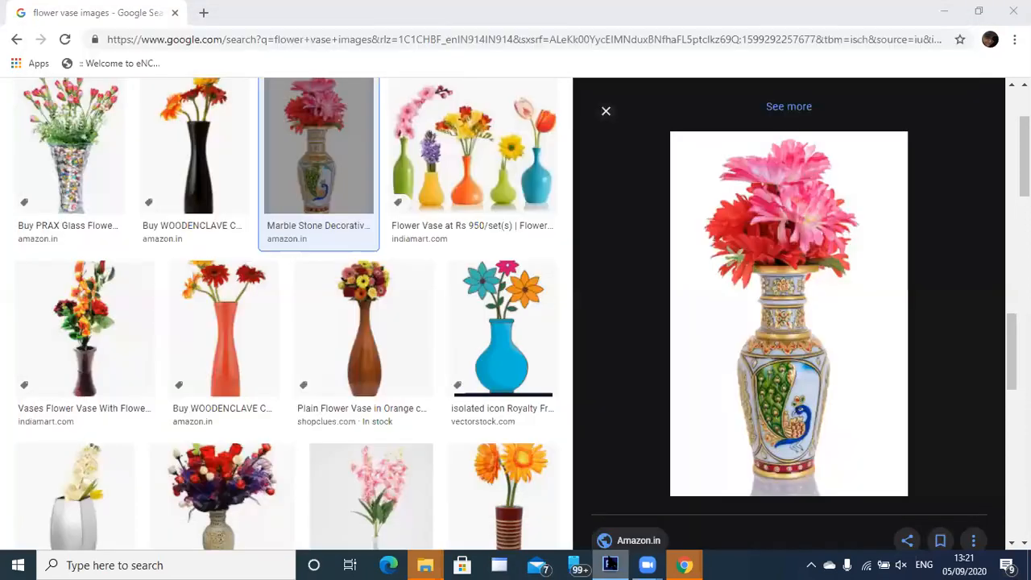
pyautogui.rightClick(610, 563)
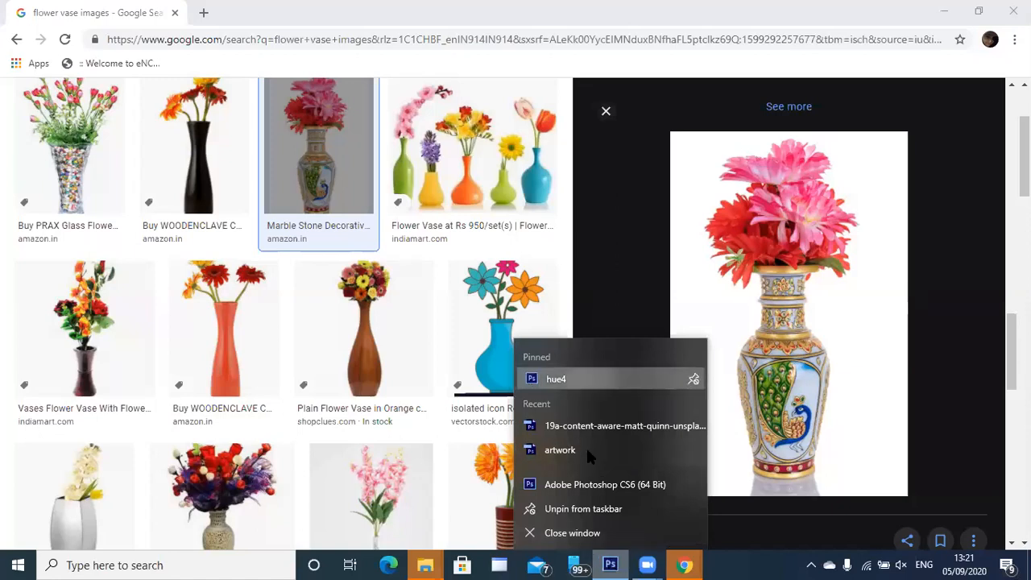
pyautogui.click(613, 485)
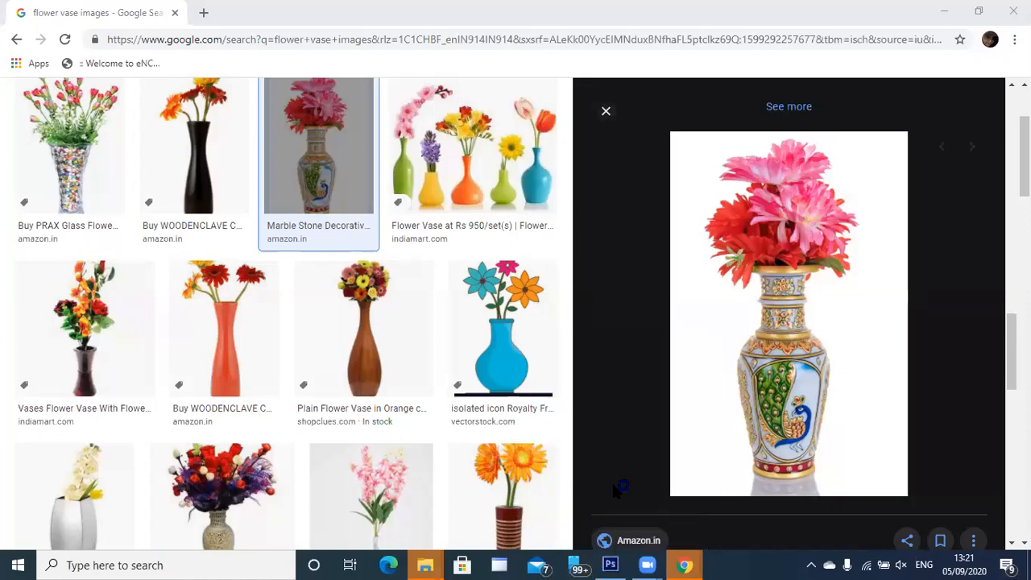
pyautogui.click(611, 566)
pyautogui.click(610, 566)
pyautogui.click(611, 566)
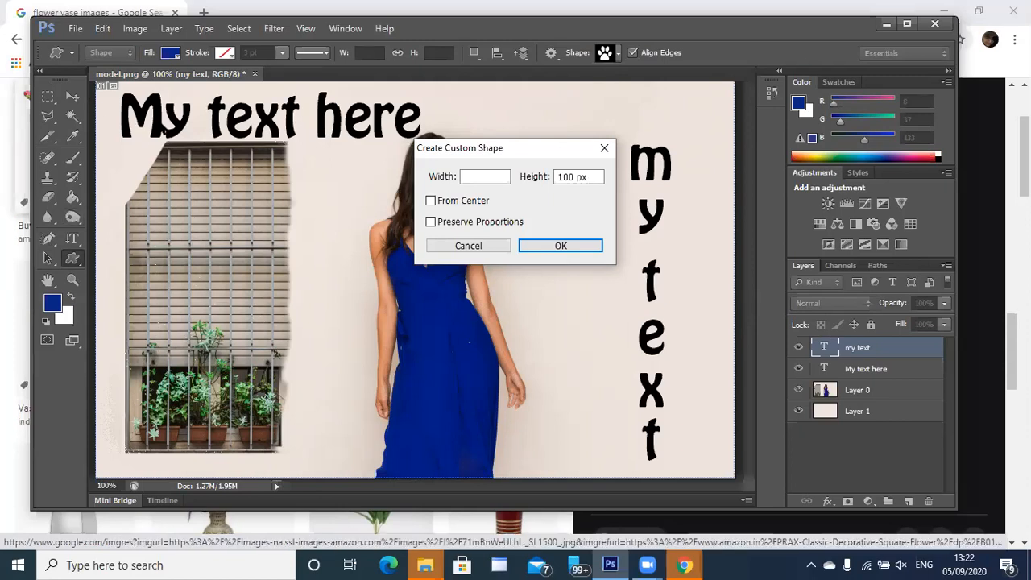
pyautogui.click(369, 296)
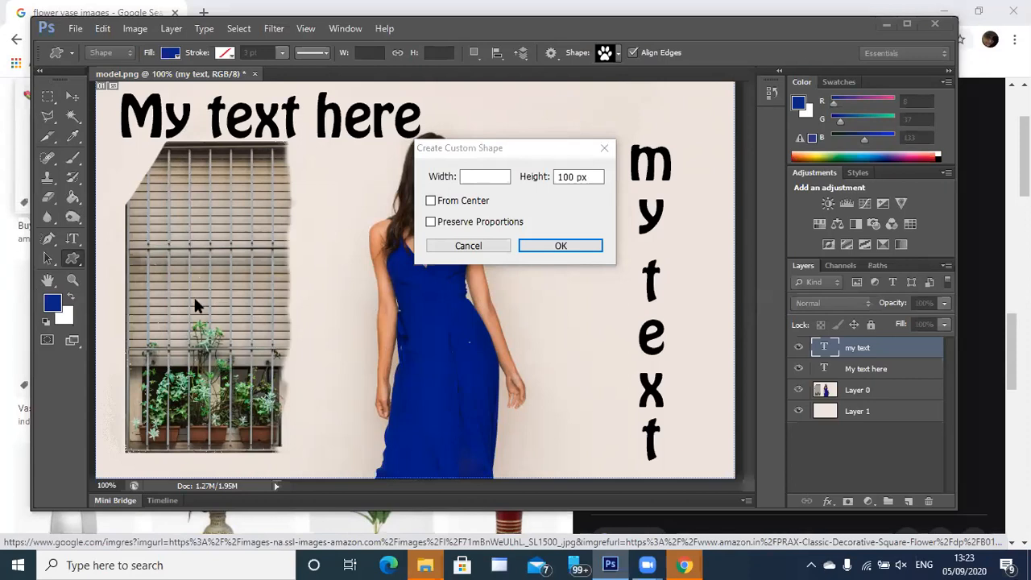
pyautogui.click(70, 87)
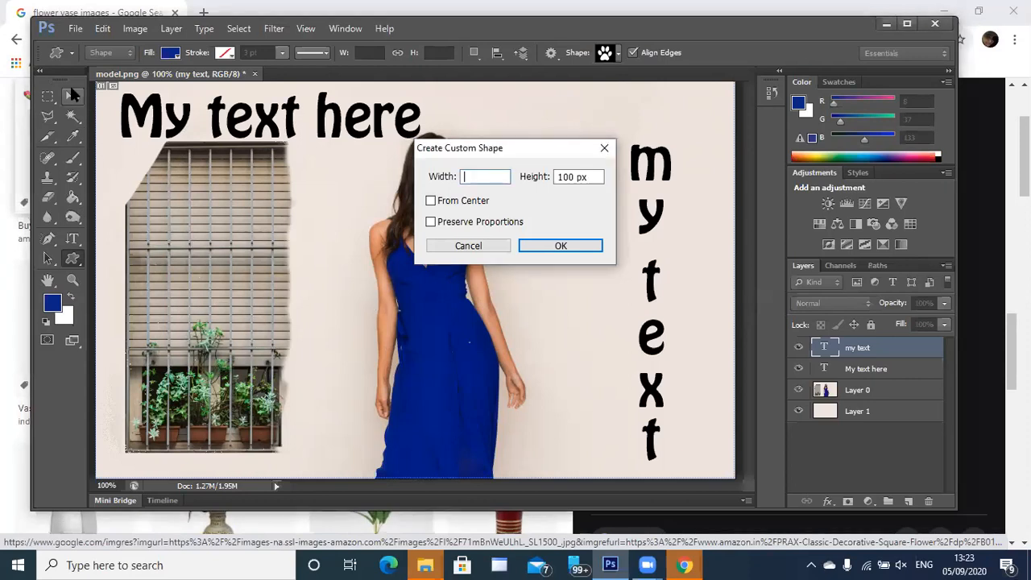